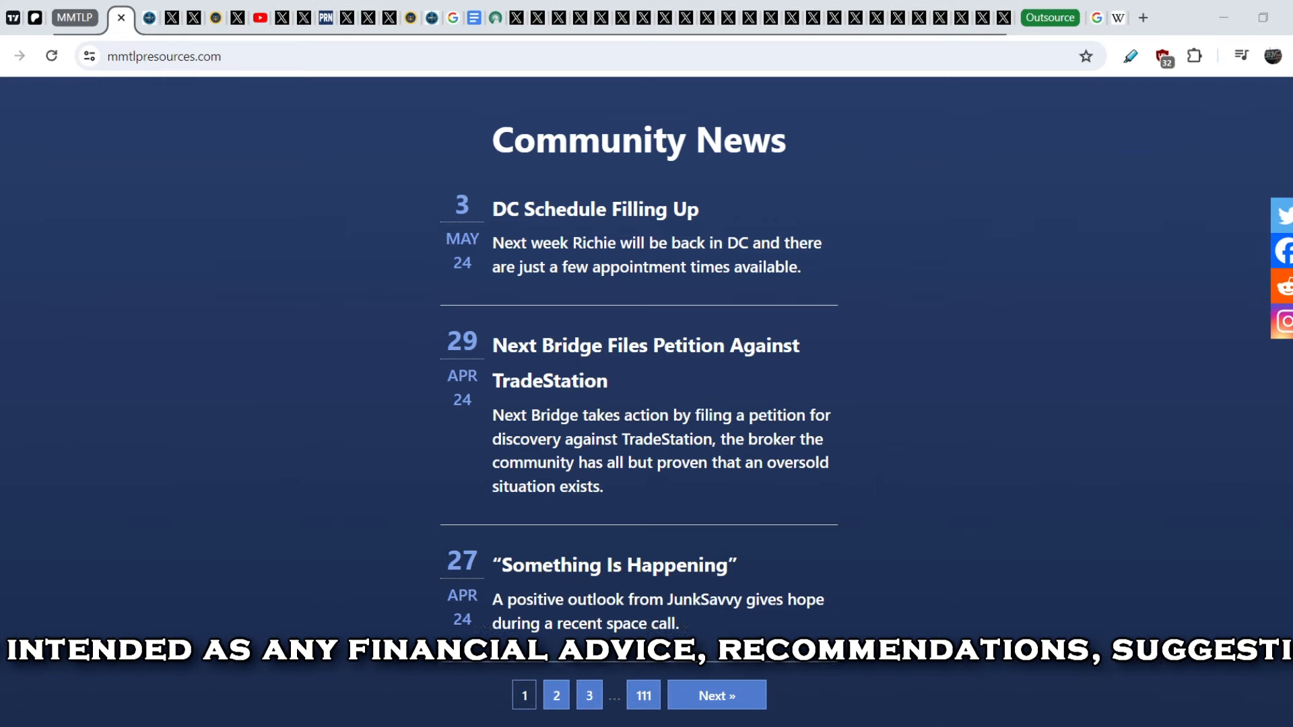
# Step: Switch from the Community News page to the X post with Ritchie's DC appointment schedule
pyautogui.click(165, 17)
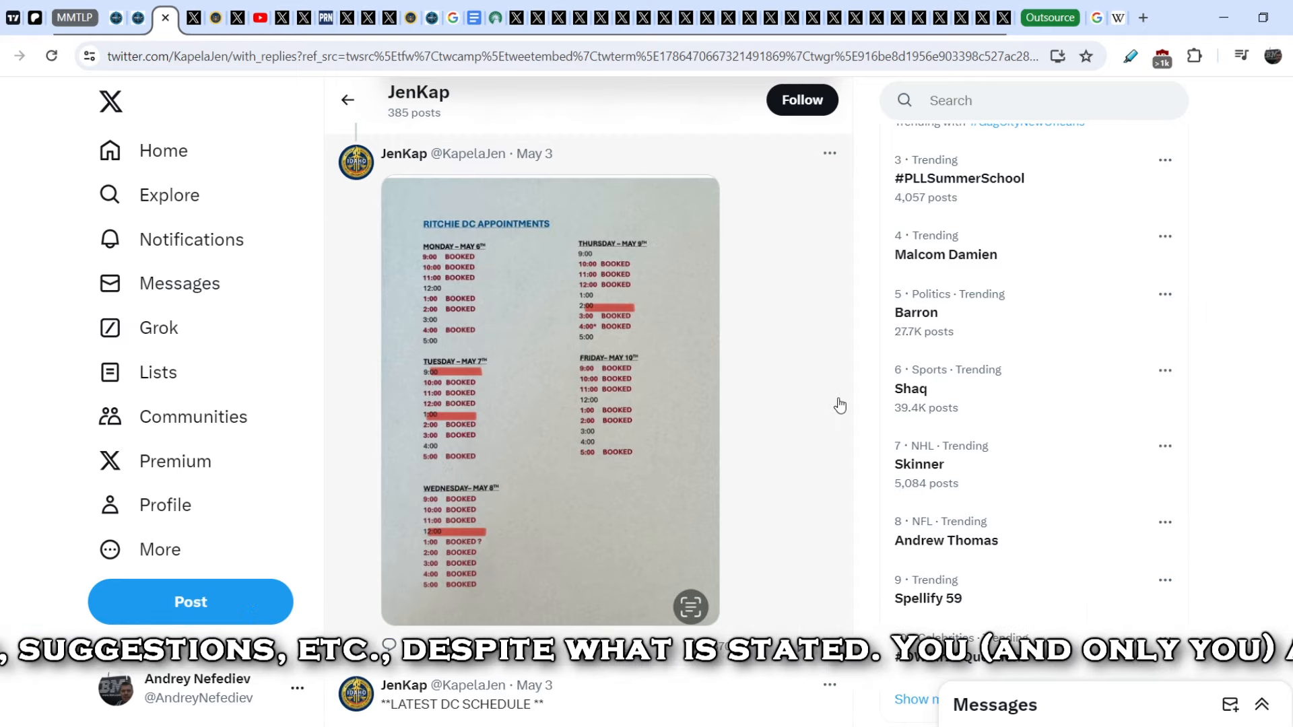
pyautogui.scroll(1, 840, 406)
pyautogui.scroll(-1, 607, 303)
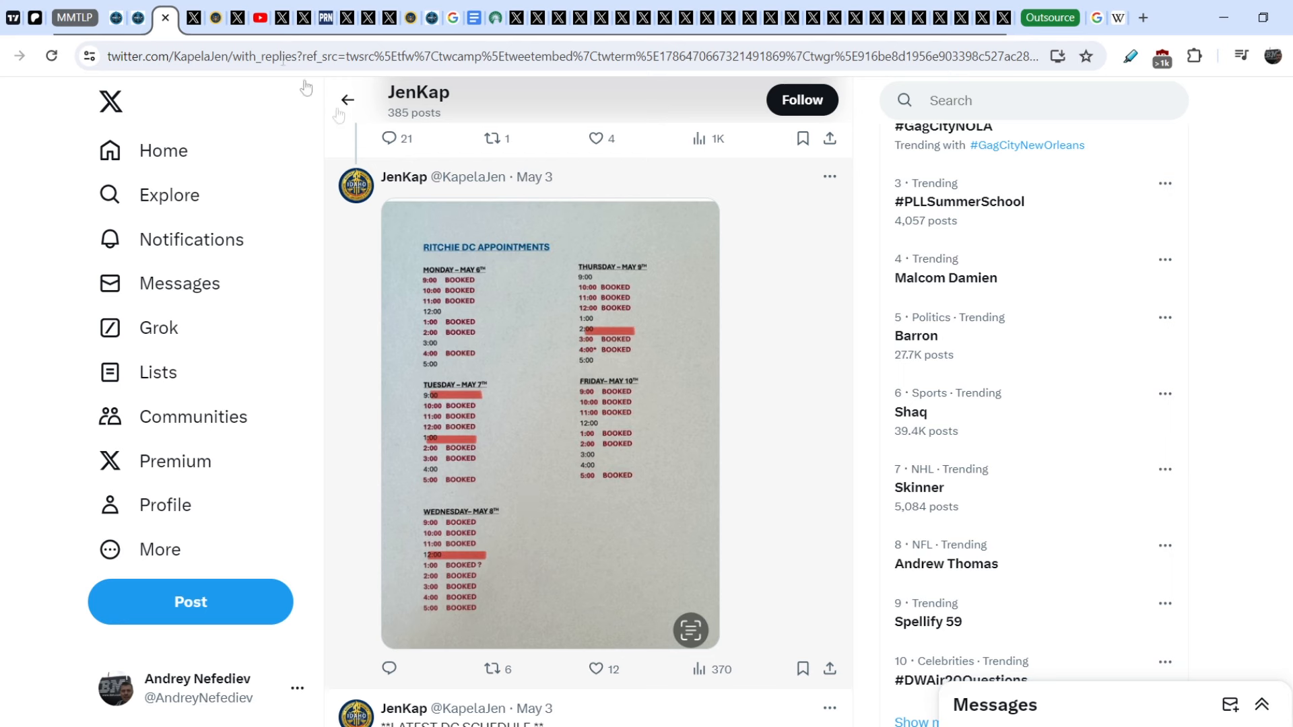
# Step: Move from the DC schedule post to the Don Fizz profile tab
pyautogui.click(188, 18)
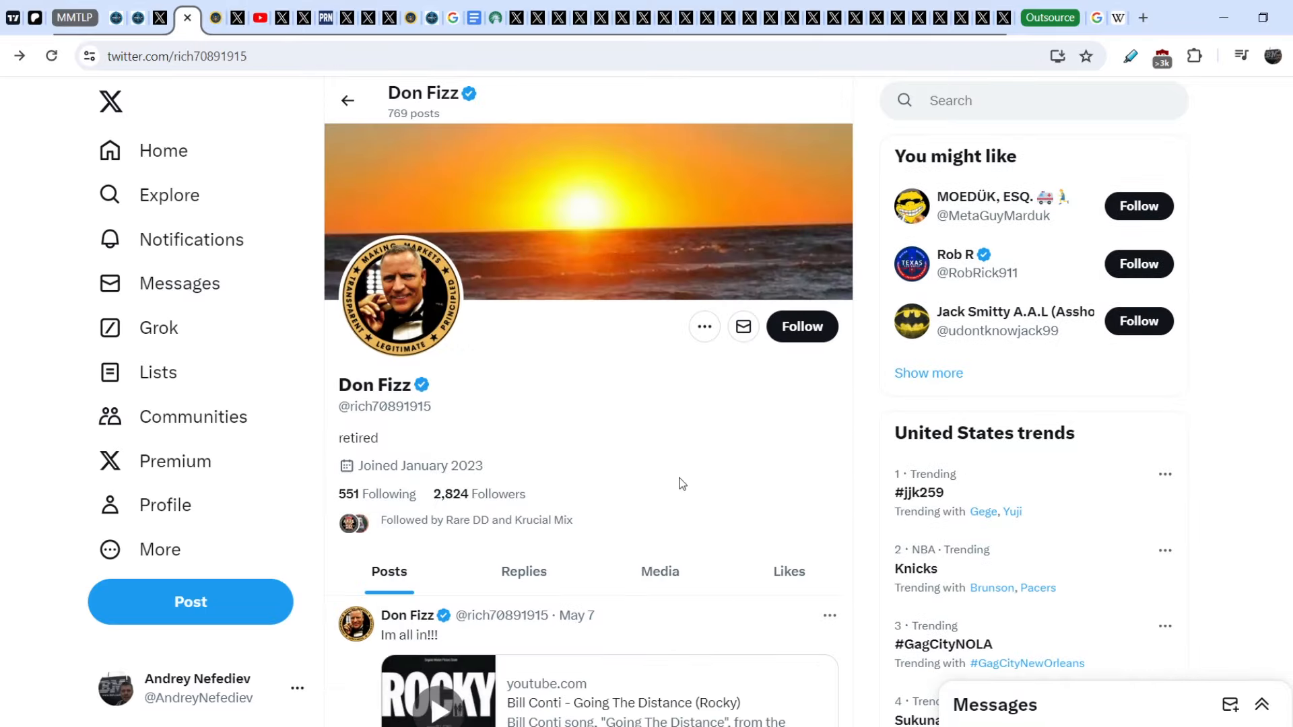
pyautogui.scroll(-5, 679, 483)
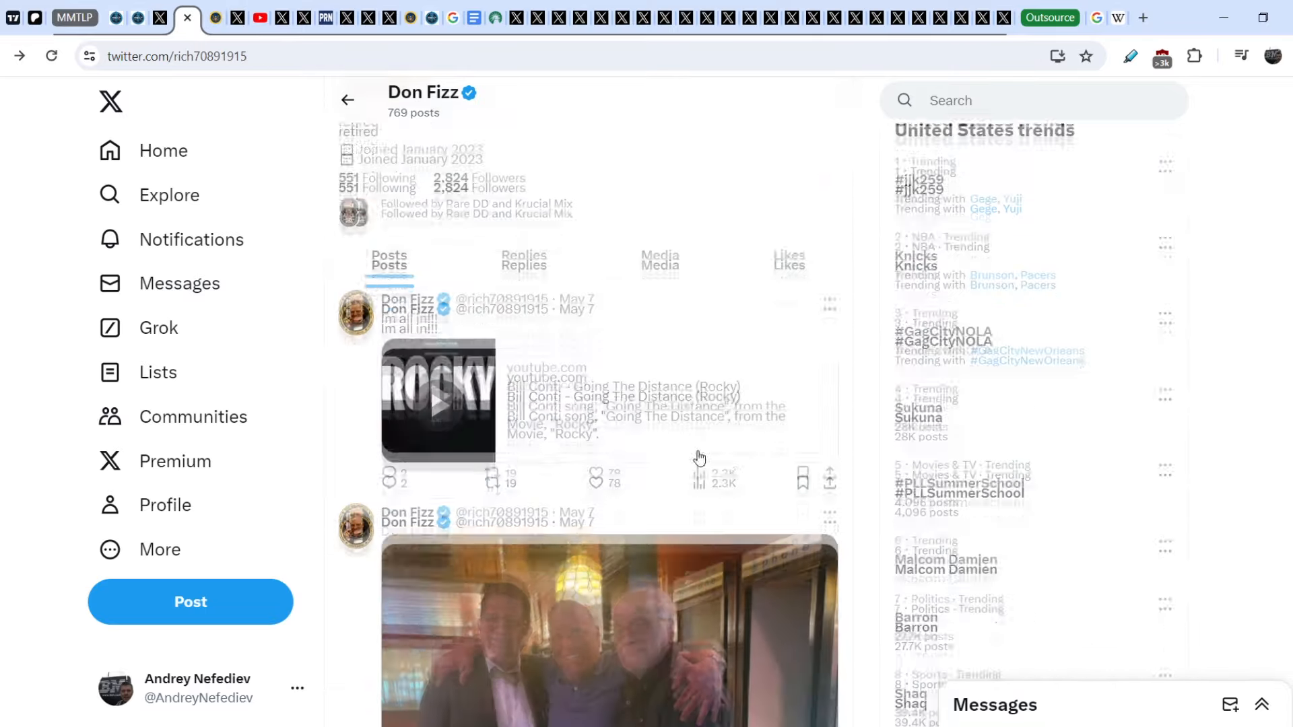
pyautogui.scroll(-5, 679, 483)
pyautogui.scroll(-5, 707, 495)
pyautogui.scroll(-3, 804, 518)
pyautogui.scroll(-3, 804, 517)
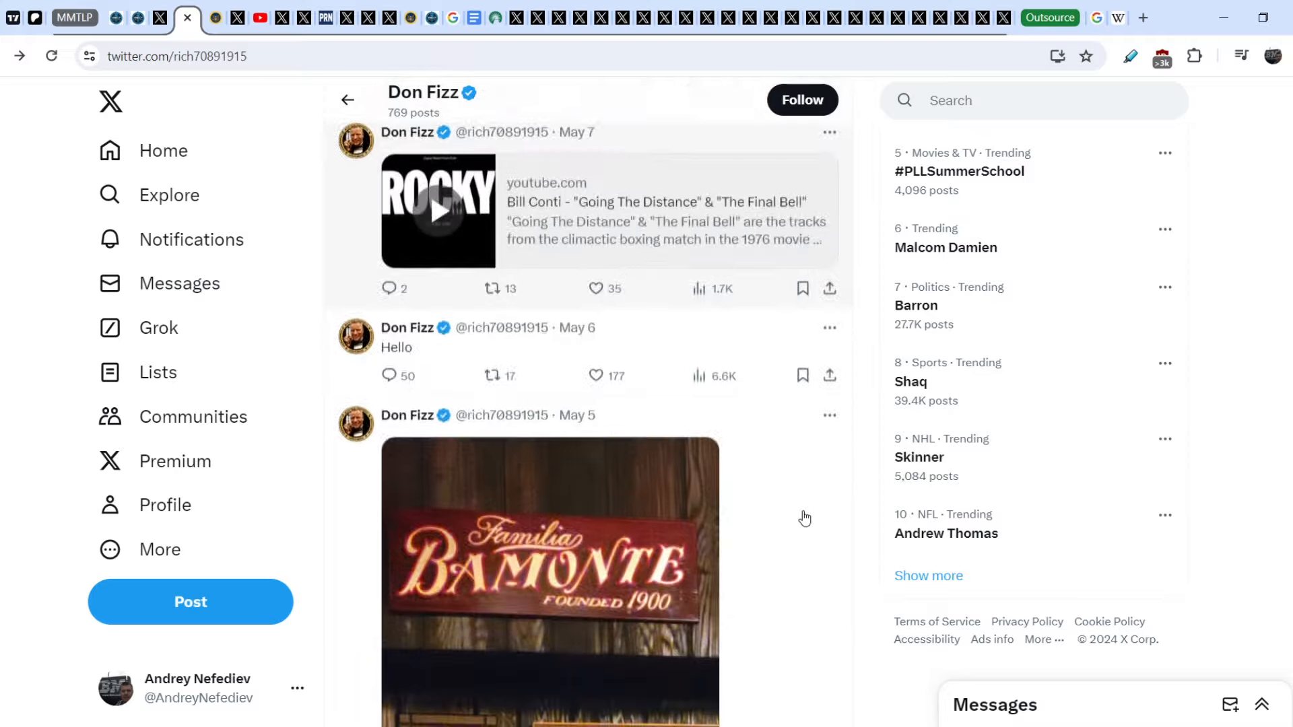
pyautogui.scroll(10, 804, 518)
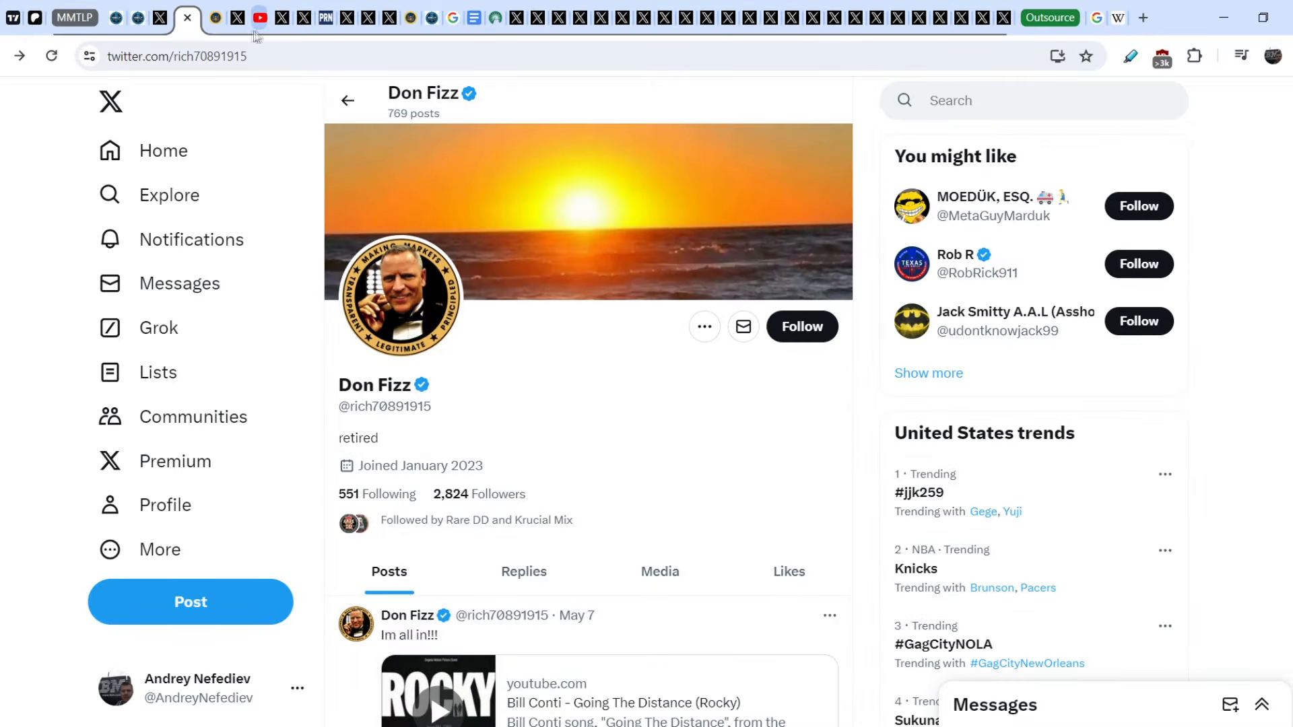
# Step: Read the SEC litigation release on Curt Kramer, then bring up Richard Hofman's replies about the charges
pyautogui.click(214, 17)
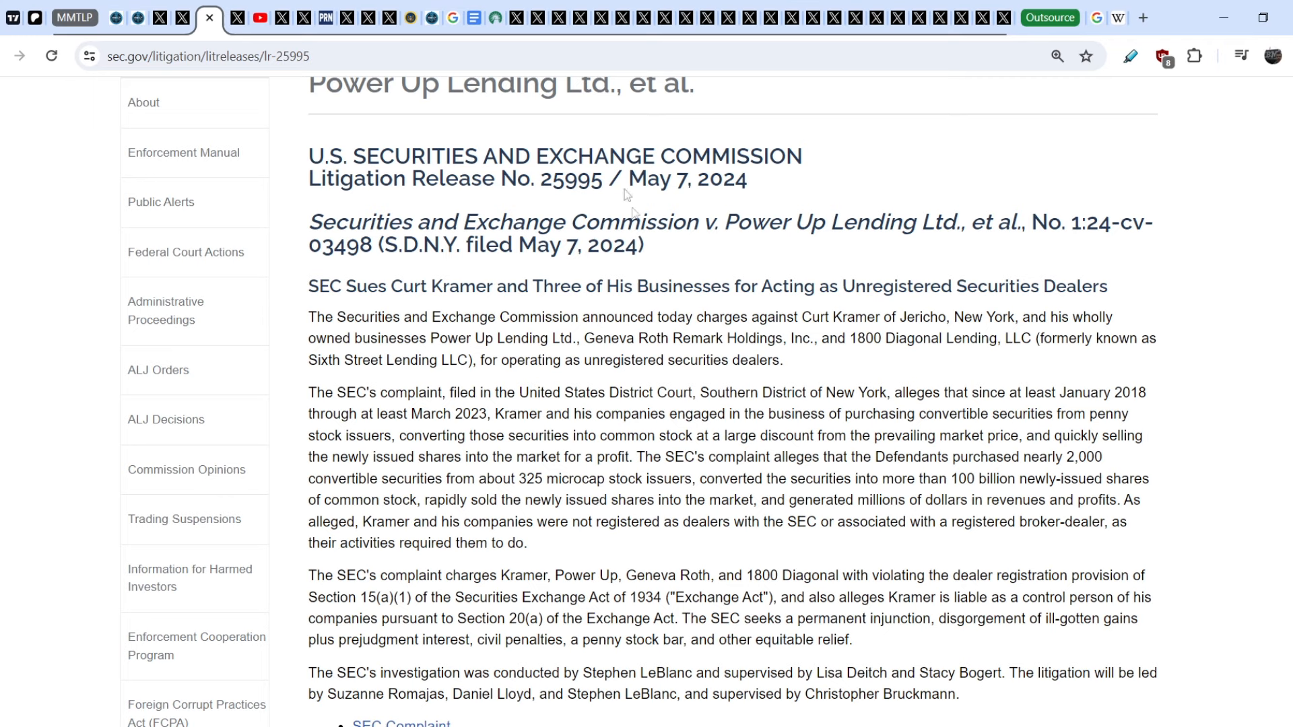
pyautogui.click(232, 16)
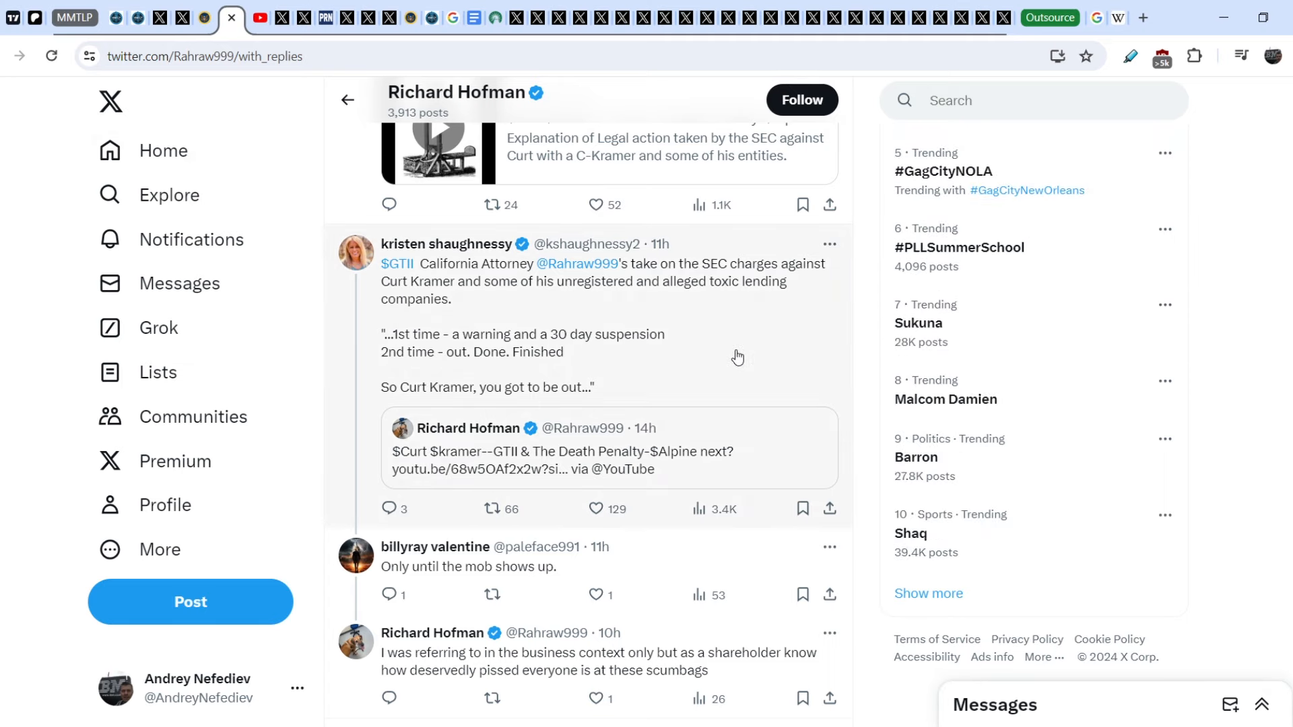
# Step: Watch the linked Curt Kramer video, revisit the attorney's replies, and return to the SEC release
pyautogui.click(255, 17)
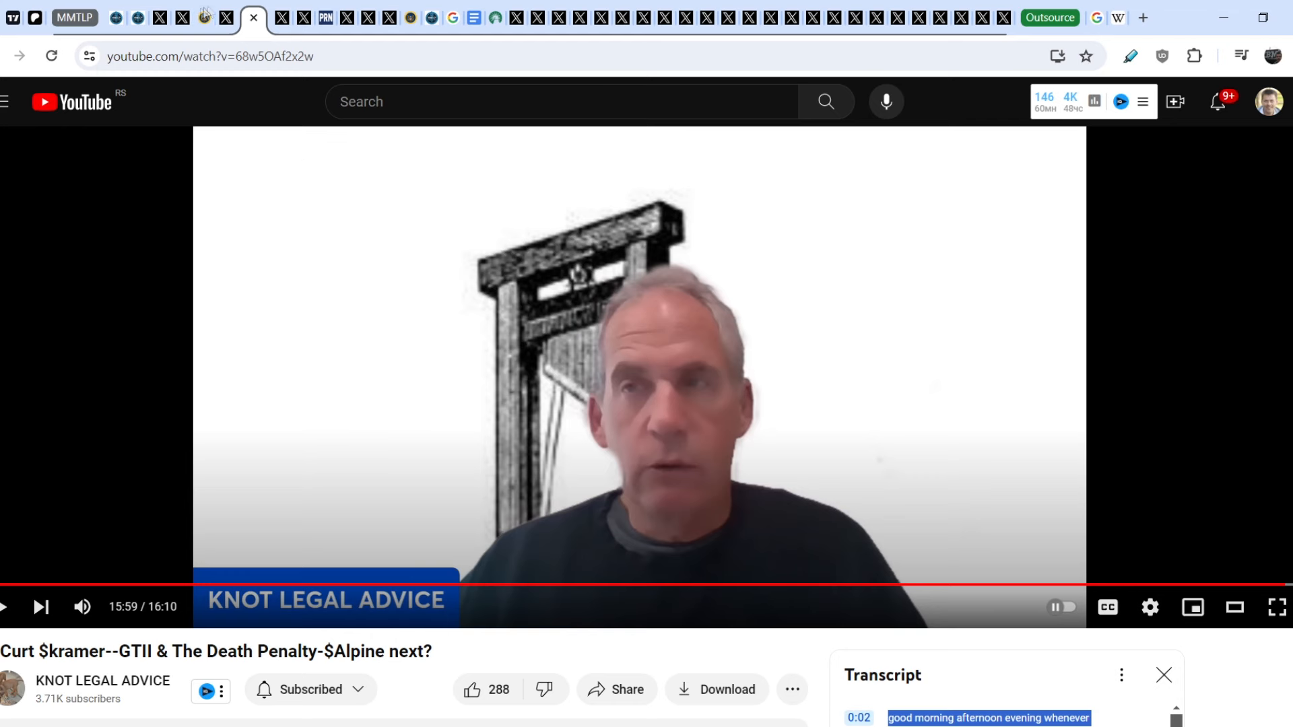
pyautogui.click(227, 17)
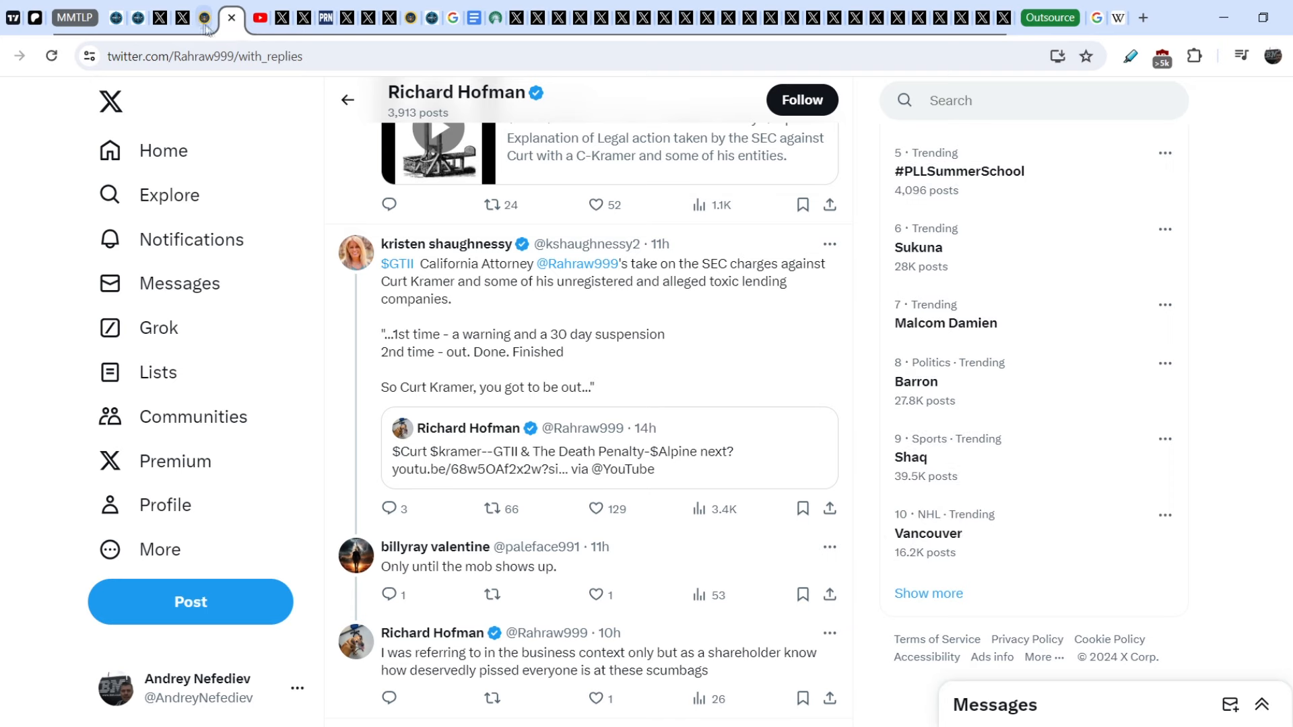
pyautogui.click(232, 17)
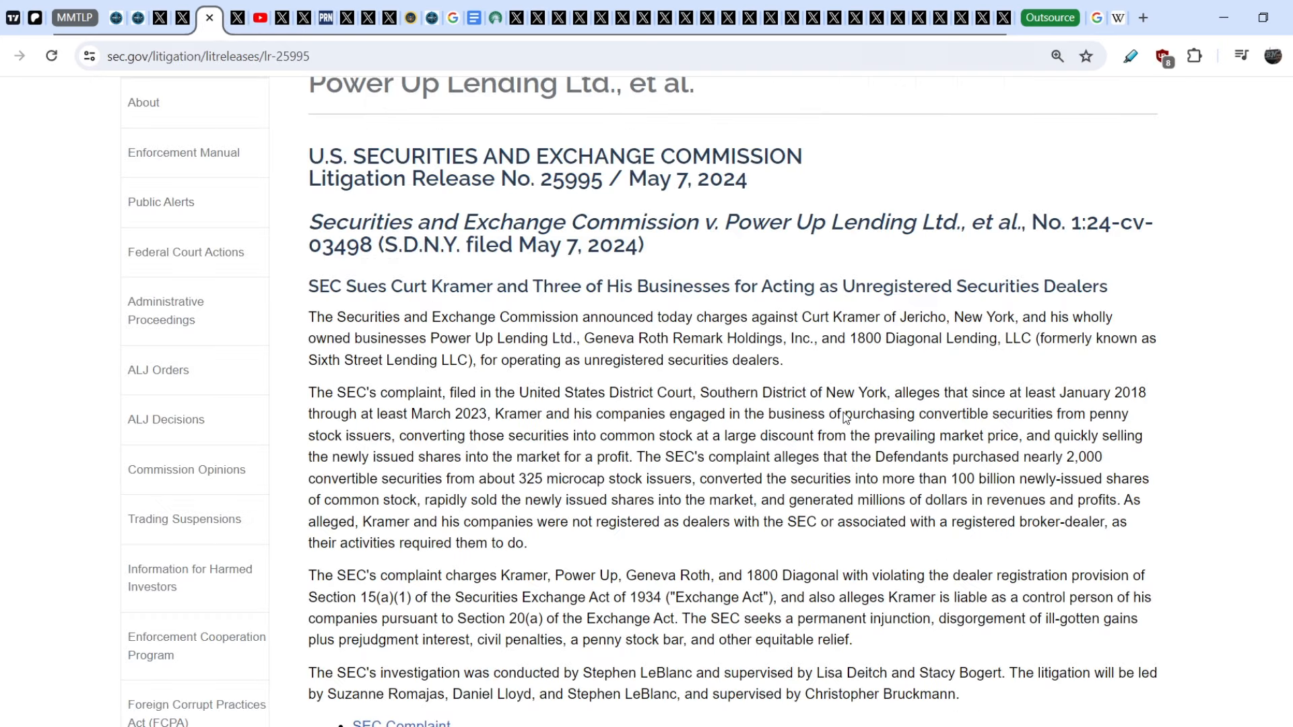
# Step: Highlight the release's opening text and the 'about 325 microcap' issuers figure, briefly checking the video
pyautogui.moveTo(1061, 394)
pyautogui.mouseDown()
pyautogui.moveTo(1165, 392)
pyautogui.moveTo(496, 415)
pyautogui.mouseUp()
pyautogui.moveTo(524, 481); pyautogui.dragTo(609, 482)
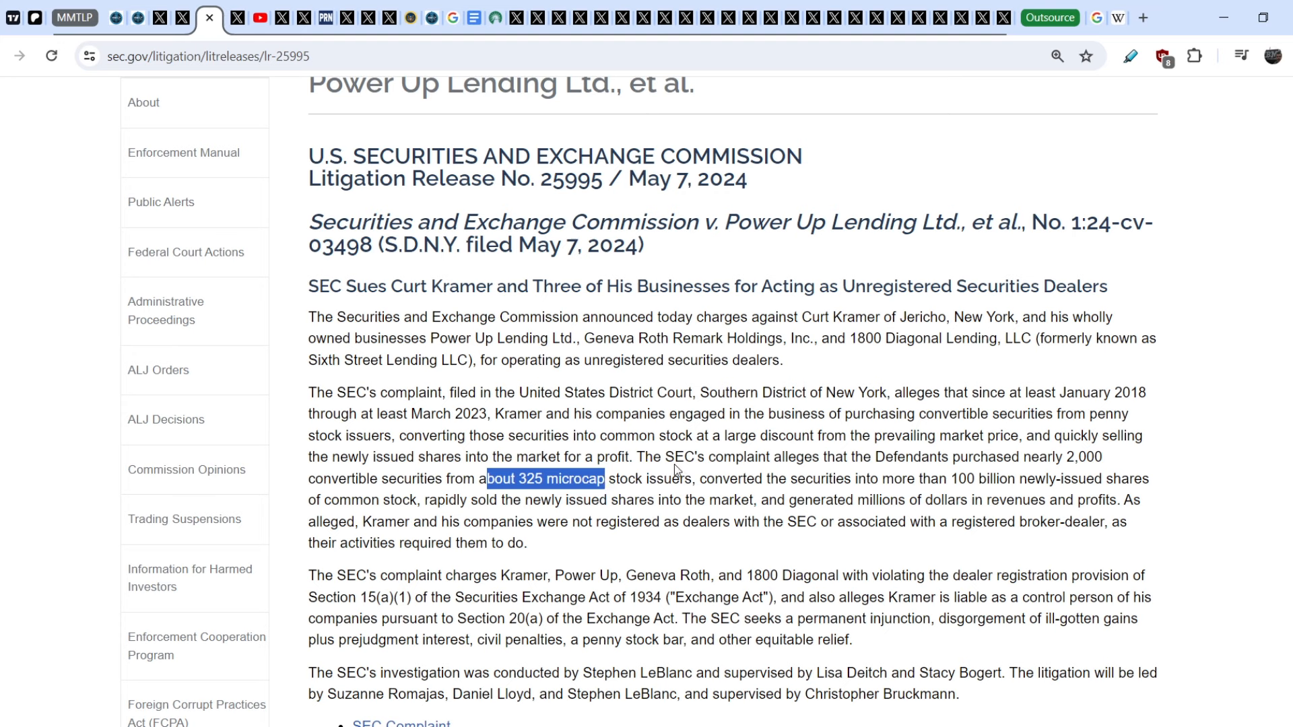
pyautogui.click(260, 17)
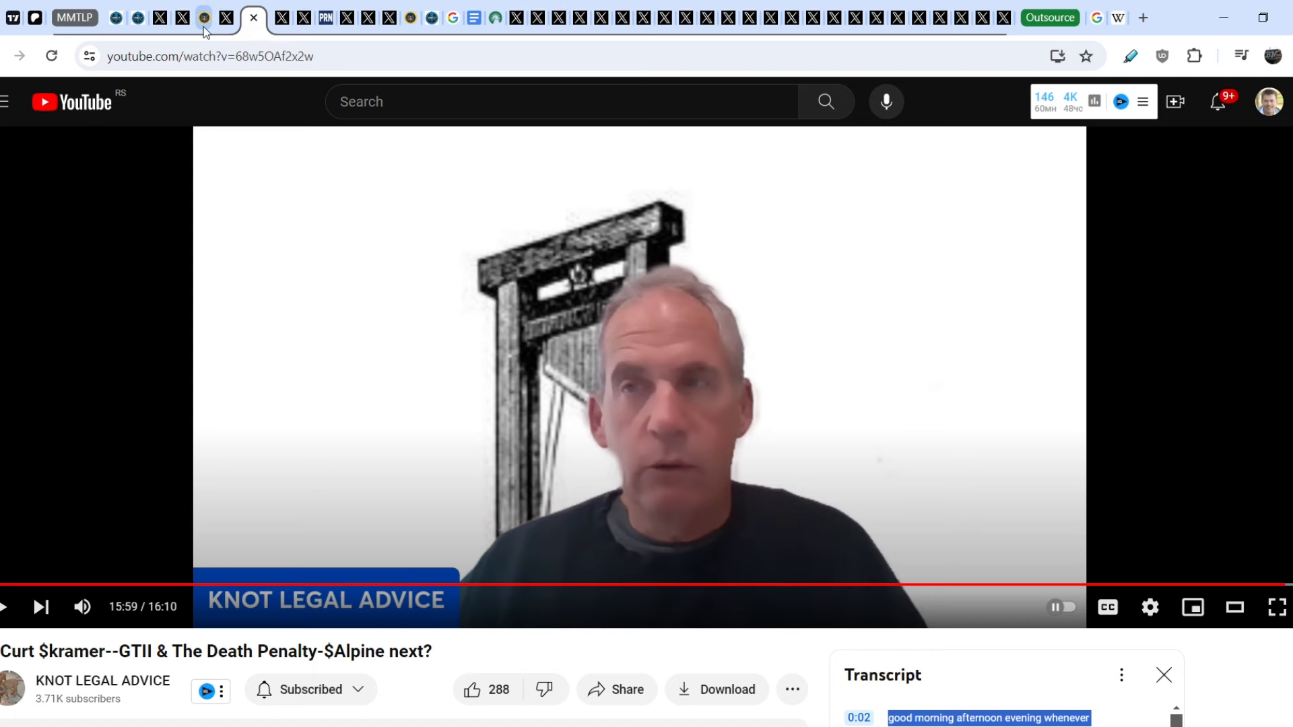
pyautogui.click(227, 17)
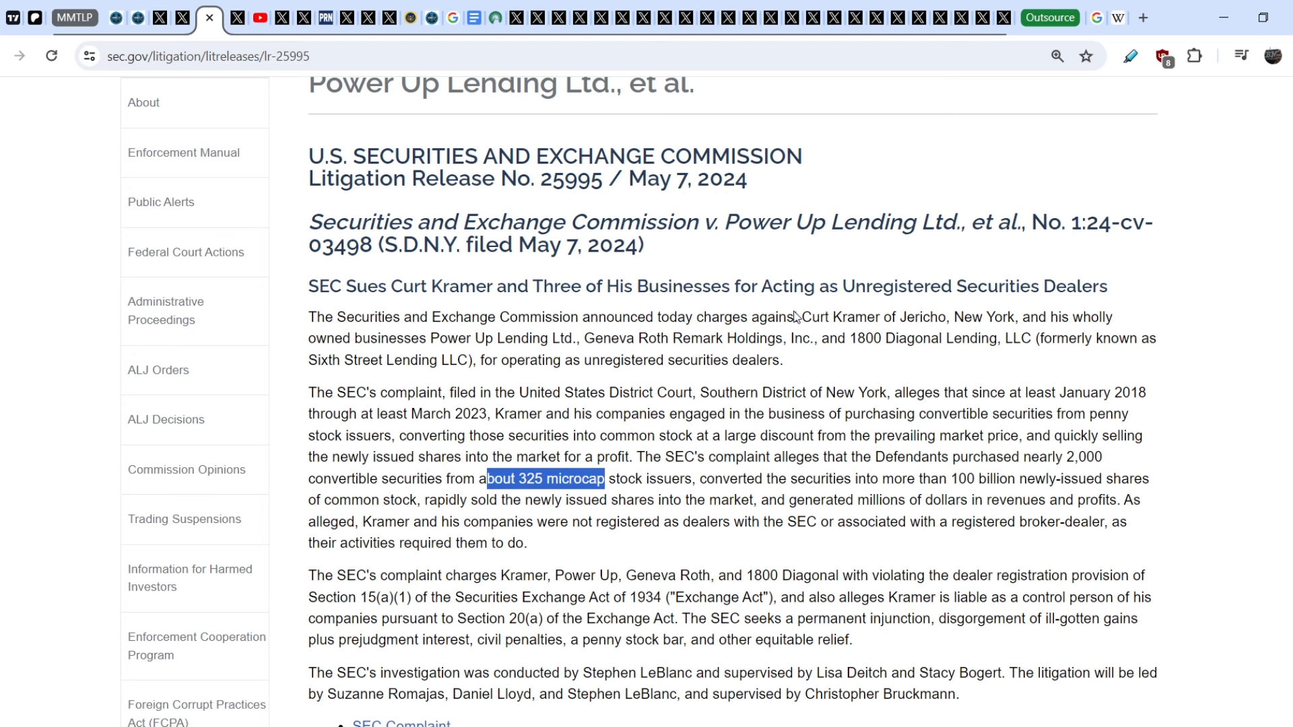
# Step: Highlight the charged unregistered dealers and the January 2018 through March 2023 period, then move to JunkSavvy's CLEARSTREAM post
pyautogui.moveTo(797, 317); pyautogui.dragTo(817, 357)
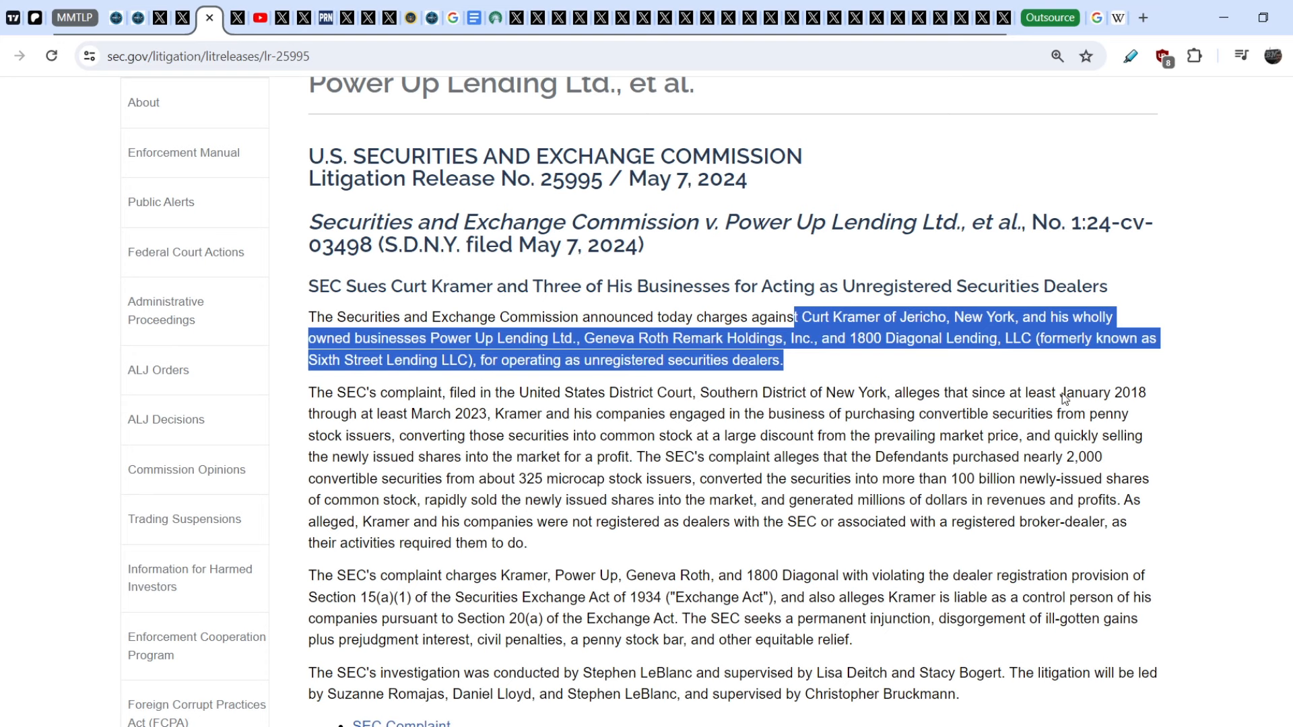
pyautogui.moveTo(1061, 392); pyautogui.dragTo(492, 419)
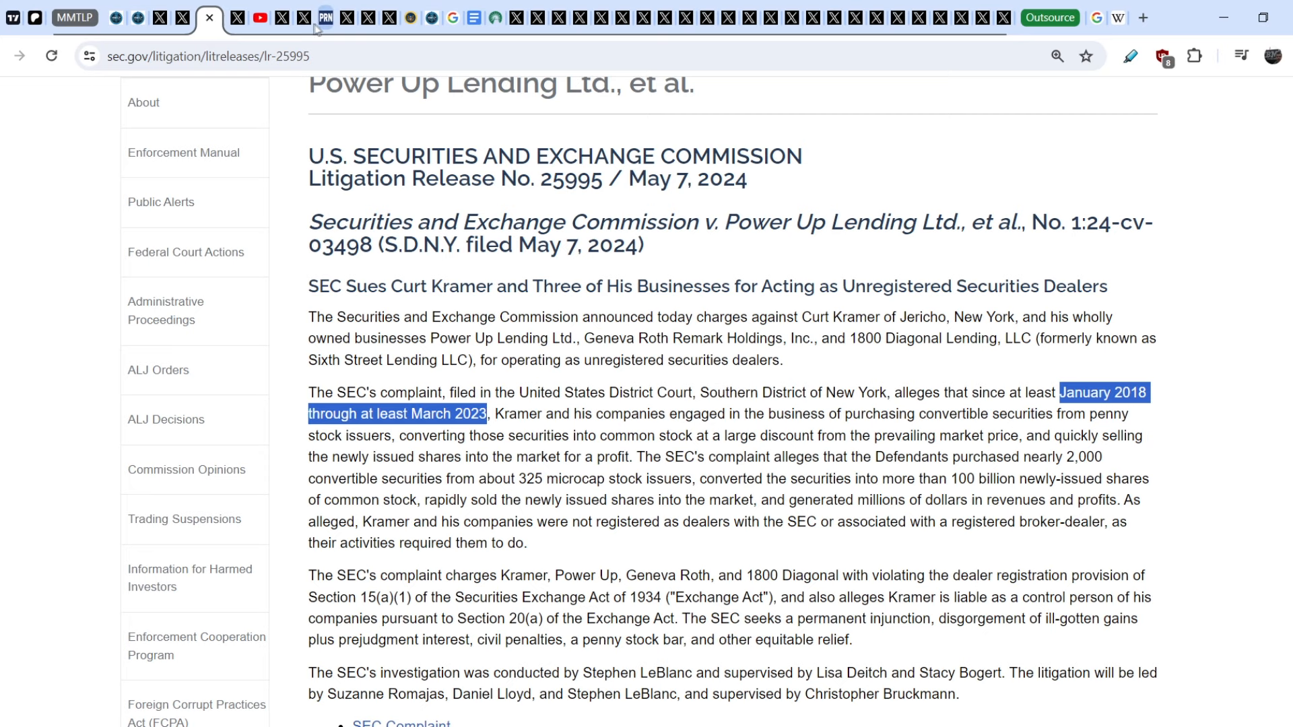
pyautogui.click(287, 16)
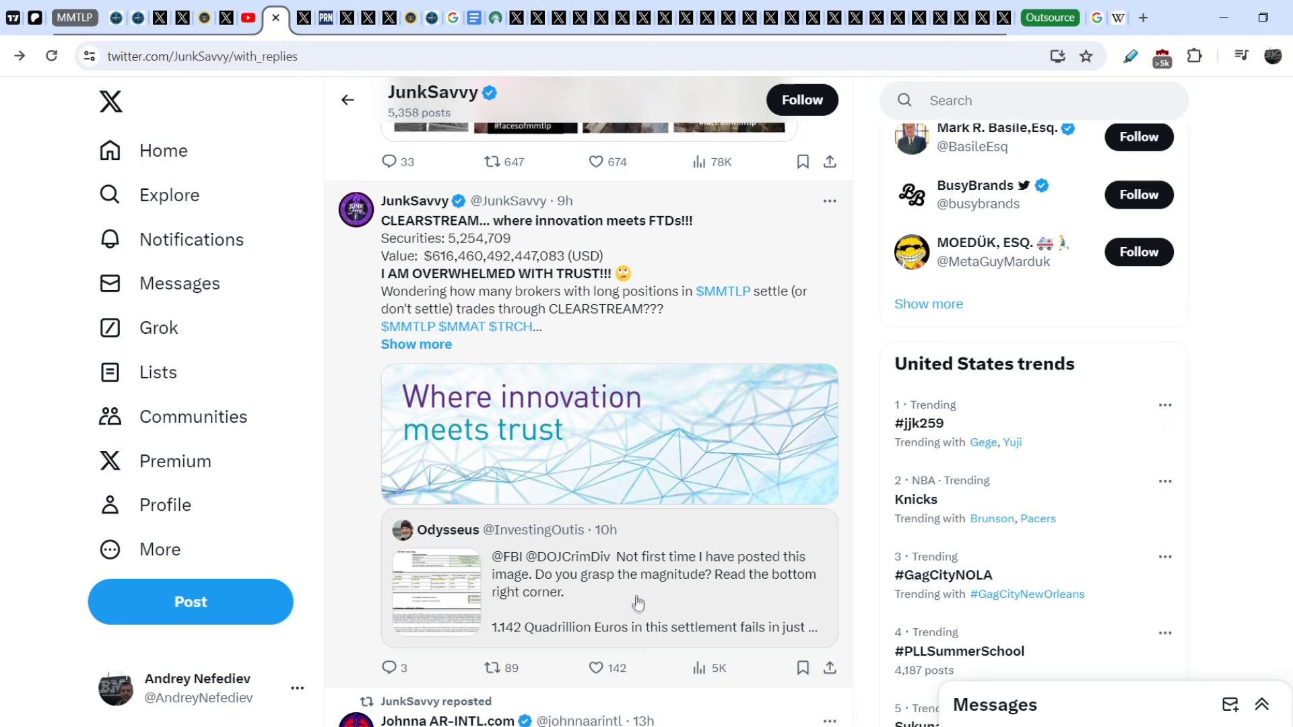
# Step: Open the quoted settlement-fails post, highlight the Quadrillion Euros figure, and enlarge the CSDR Settlement Fails report 2022 image
pyautogui.click(613, 603)
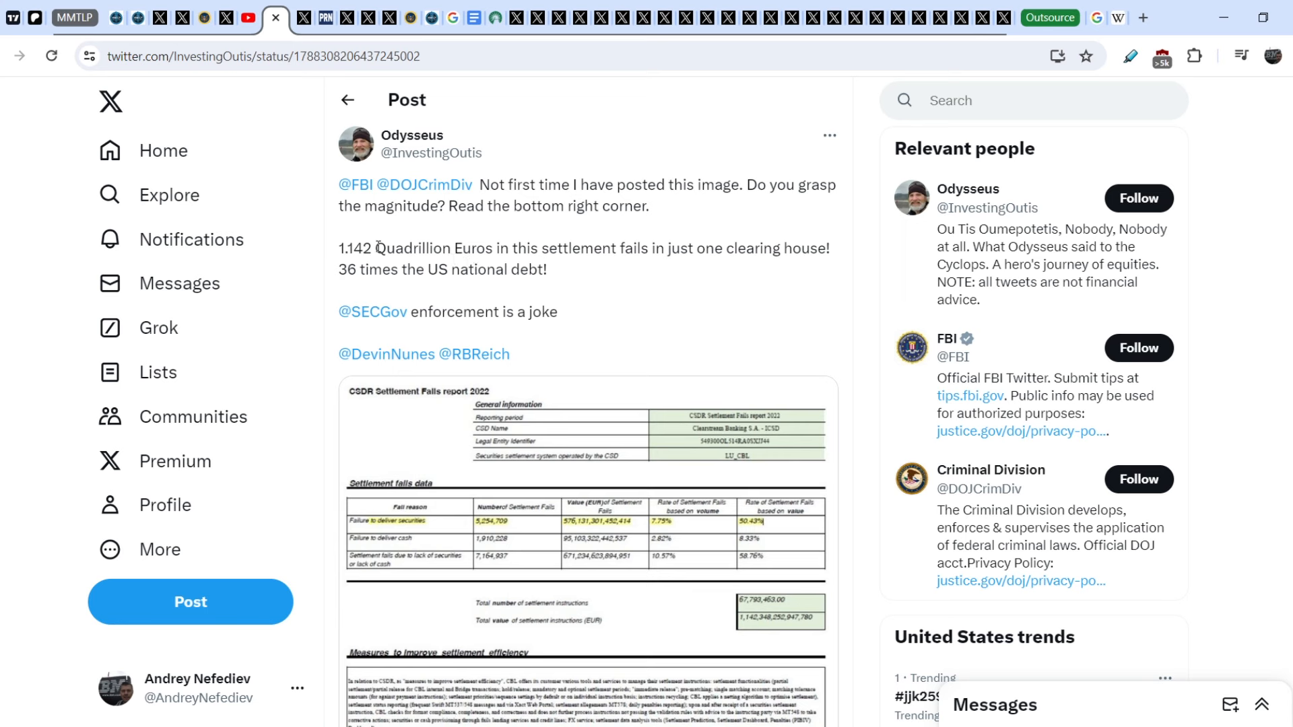
pyautogui.moveTo(376, 248); pyautogui.dragTo(692, 272)
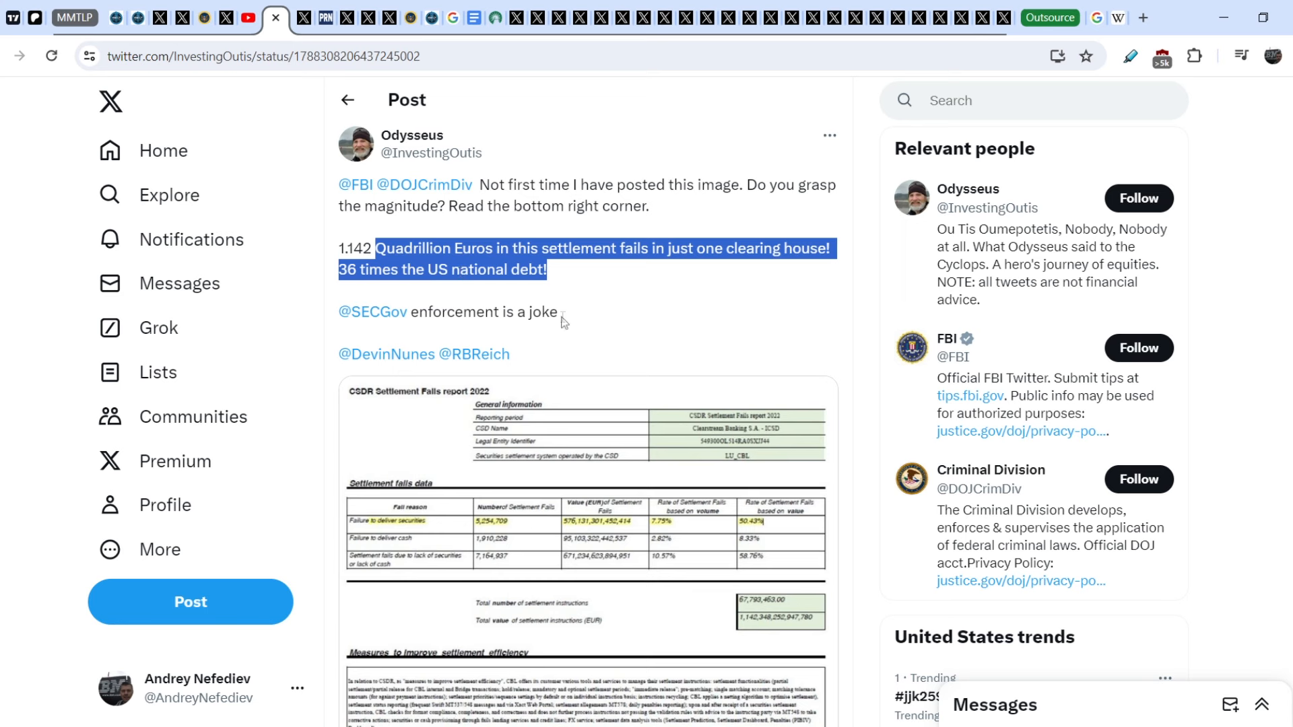
pyautogui.click(618, 526)
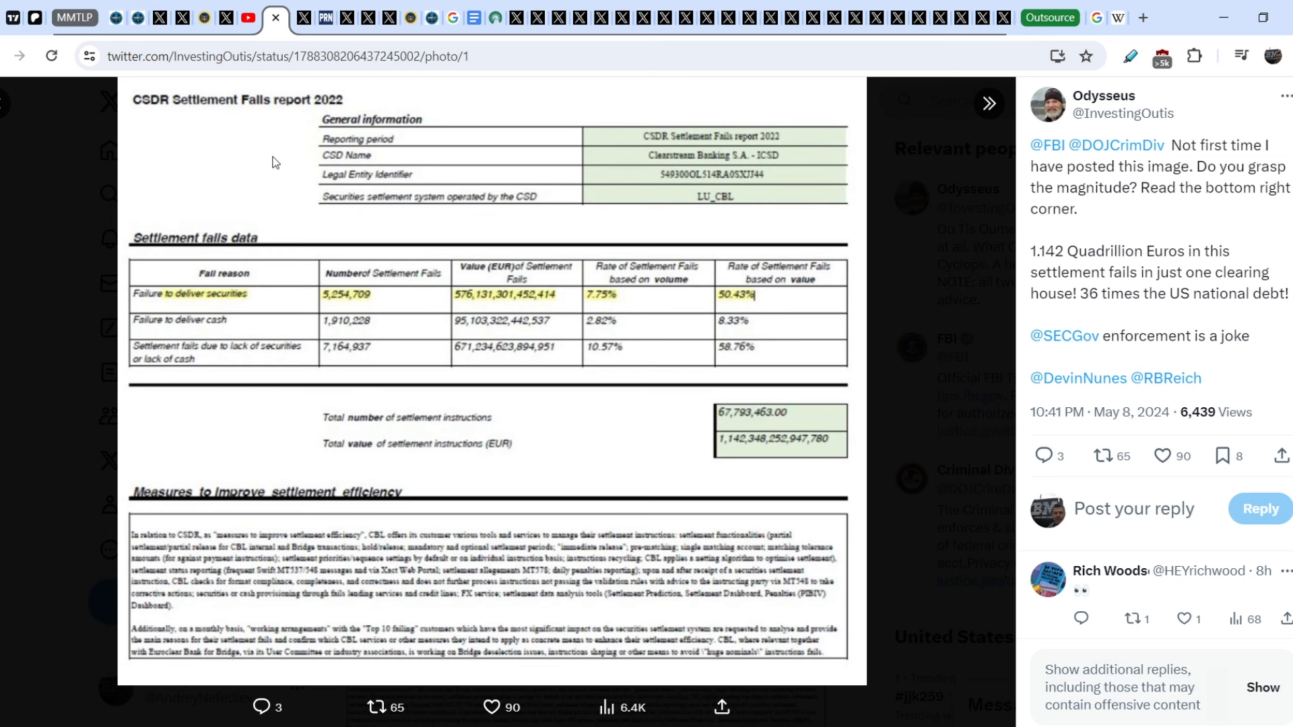
# Step: Switch to the BasileEsq post linking the law firm's response to the SEC complaint
pyautogui.click(304, 17)
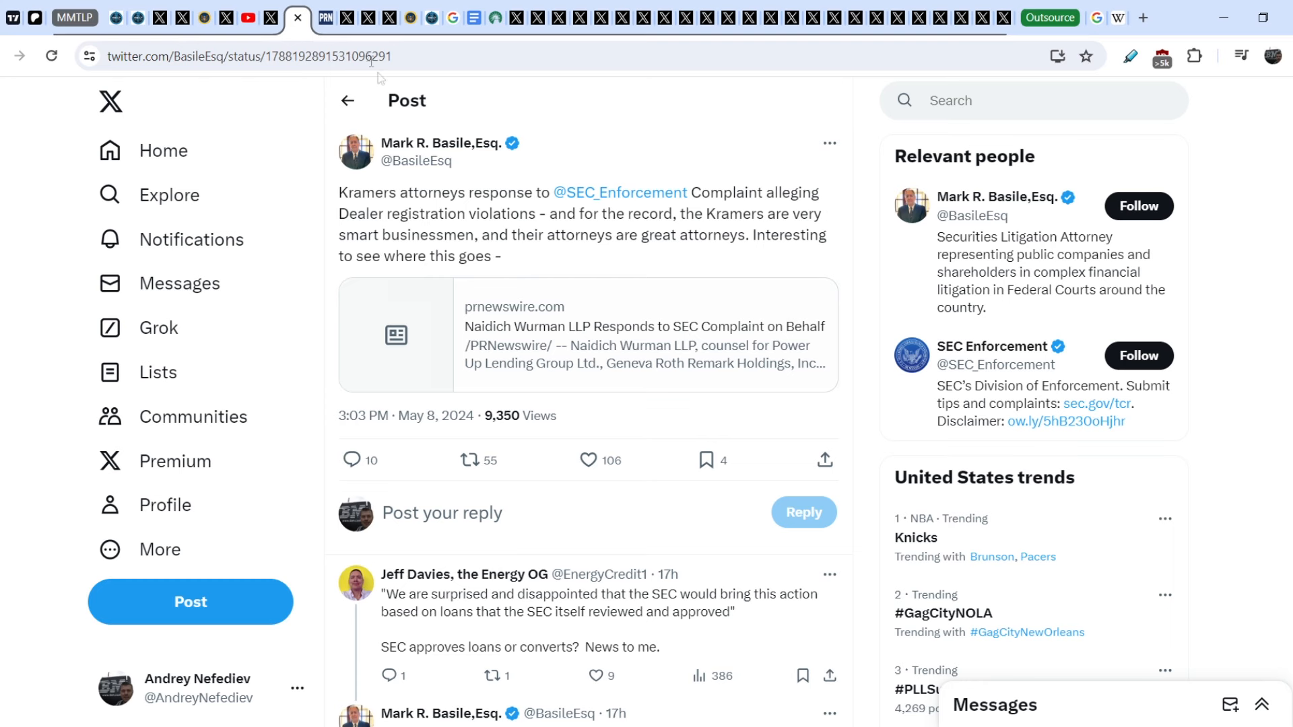
# Step: In the PR Newswire release, highlight the passage about SEC attorneys' long-standing knowledge
pyautogui.click(326, 17)
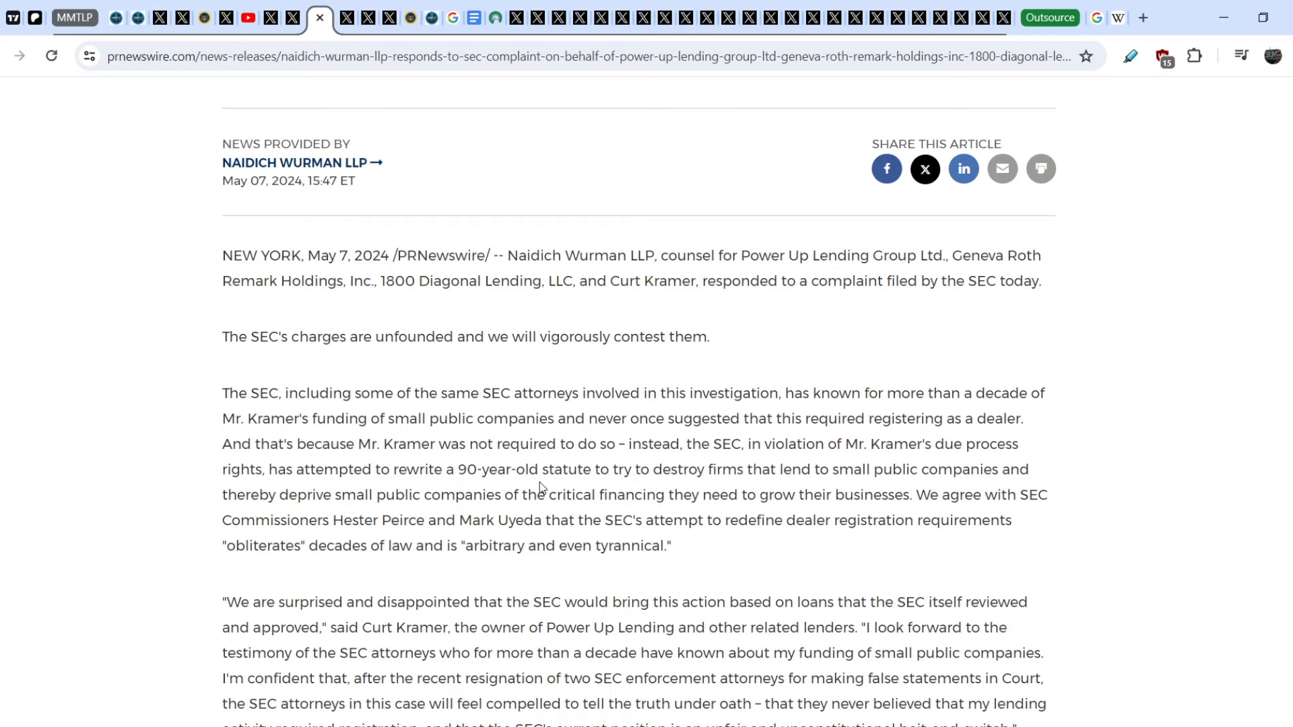
pyautogui.scroll(-2, 540, 485)
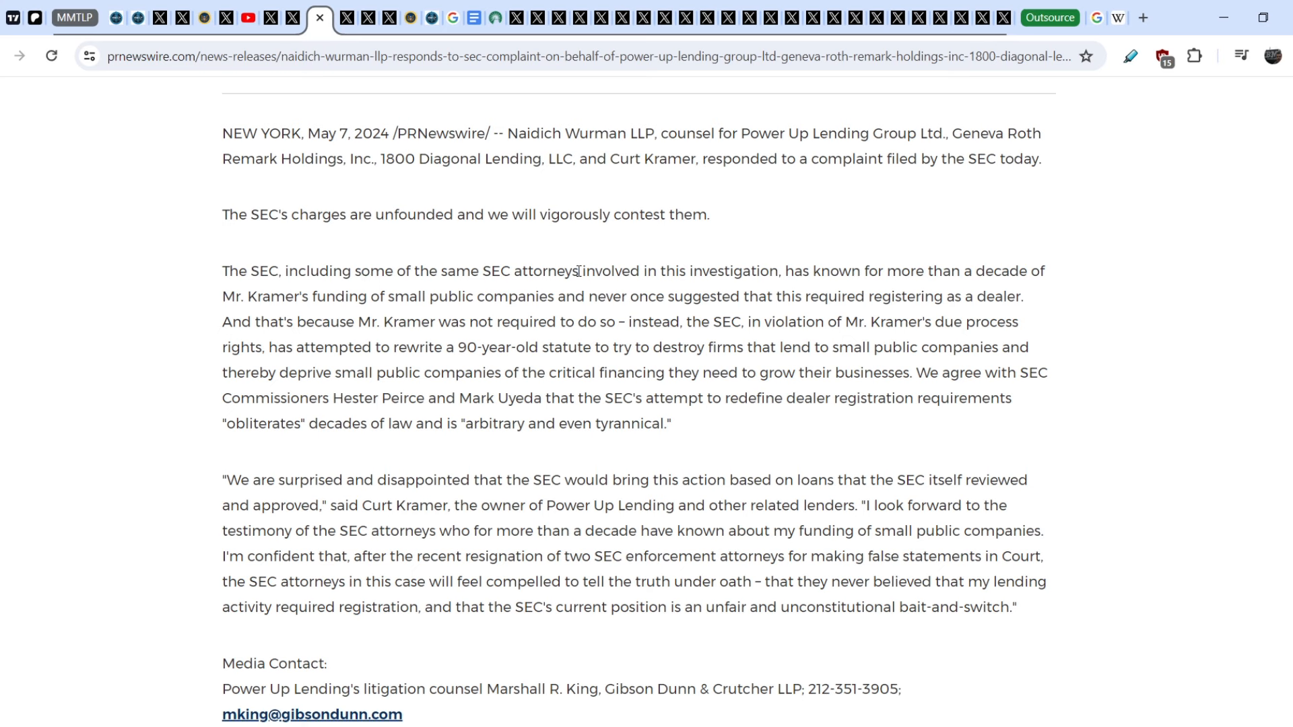
pyautogui.moveTo(596, 272)
pyautogui.mouseDown()
pyautogui.moveTo(858, 271)
pyautogui.moveTo(387, 297)
pyautogui.moveTo(609, 294)
pyautogui.mouseUp()
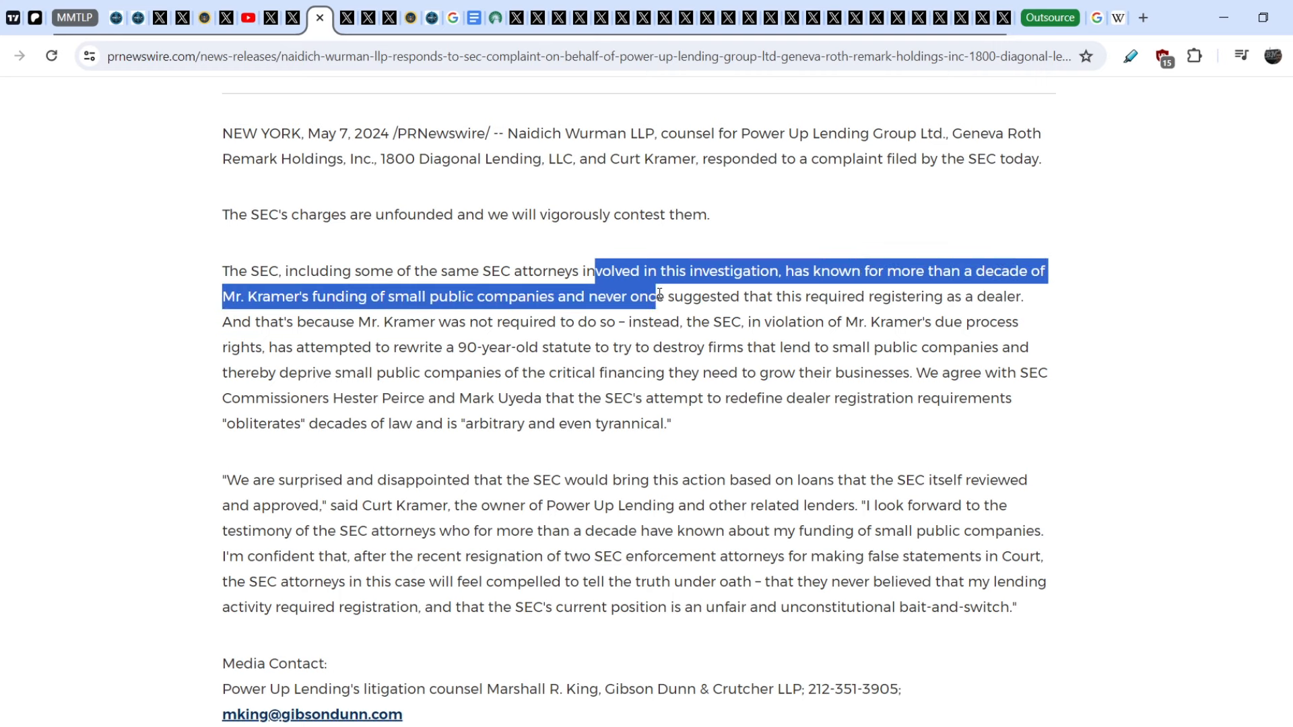
pyautogui.moveTo(609, 293)
pyautogui.mouseDown()
pyautogui.moveTo(858, 319)
pyautogui.moveTo(961, 303)
pyautogui.mouseUp()
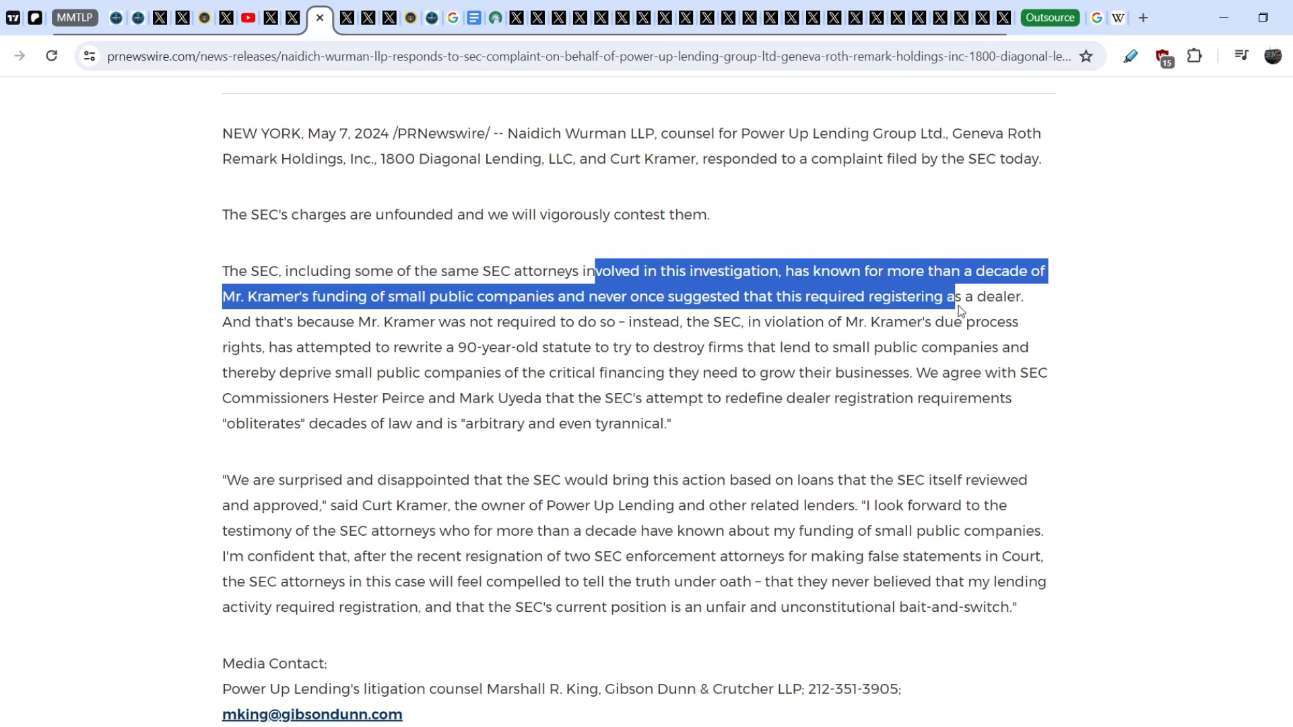
# Step: Highlight the sentences saying dealer registration was not required and financing was critical, then begin marking the SEC Commissioners sentence
pyautogui.moveTo(223, 322); pyautogui.dragTo(811, 320)
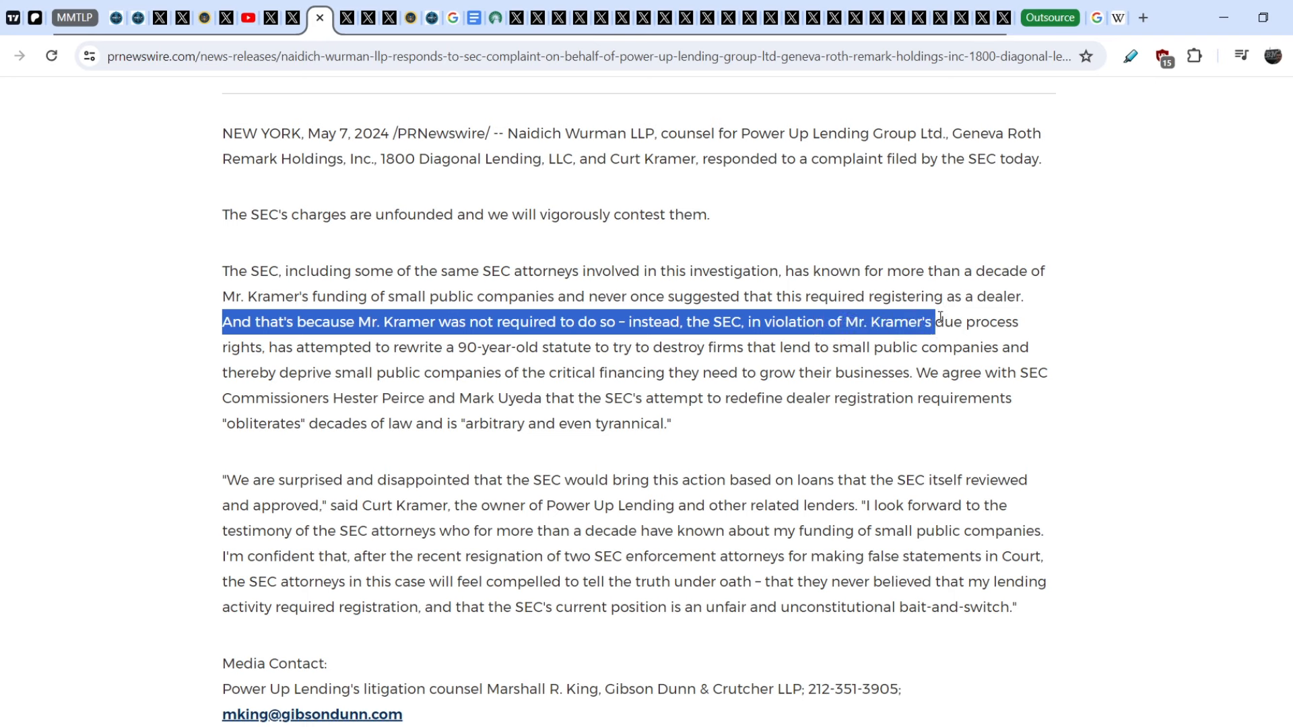
pyautogui.moveTo(811, 319)
pyautogui.mouseDown()
pyautogui.moveTo(342, 371)
pyautogui.moveTo(561, 348)
pyautogui.moveTo(941, 348)
pyautogui.mouseUp()
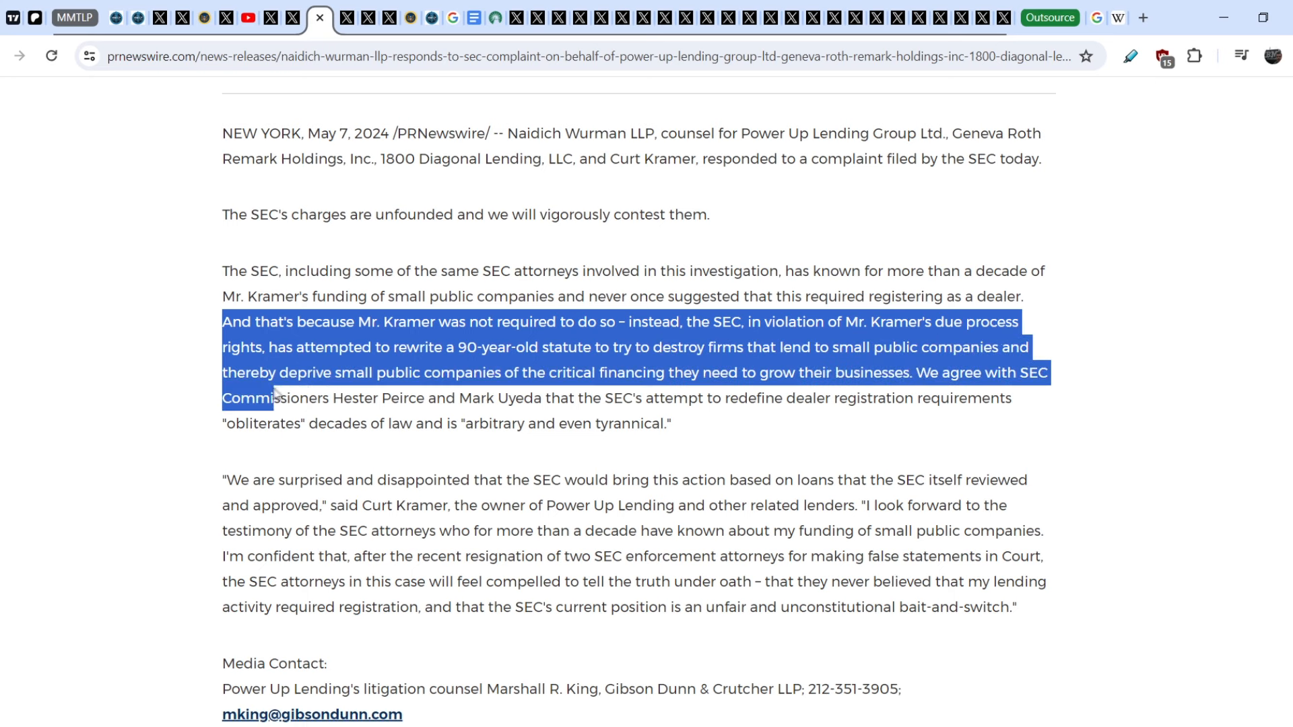
pyautogui.moveTo(942, 349)
pyautogui.mouseDown()
pyautogui.moveTo(284, 373)
pyautogui.moveTo(854, 376)
pyautogui.mouseUp()
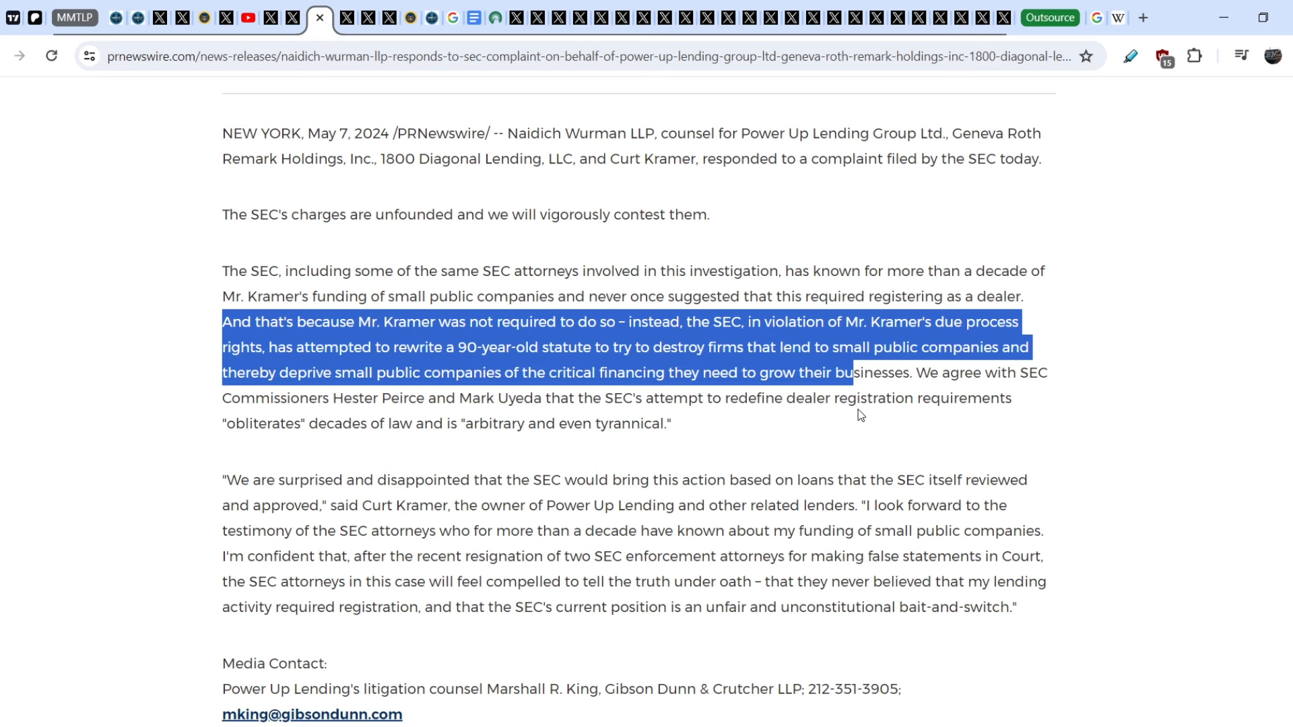
pyautogui.click(921, 372)
pyautogui.moveTo(917, 373)
pyautogui.mouseDown()
pyautogui.moveTo(362, 386)
pyautogui.moveTo(770, 412)
pyautogui.mouseUp()
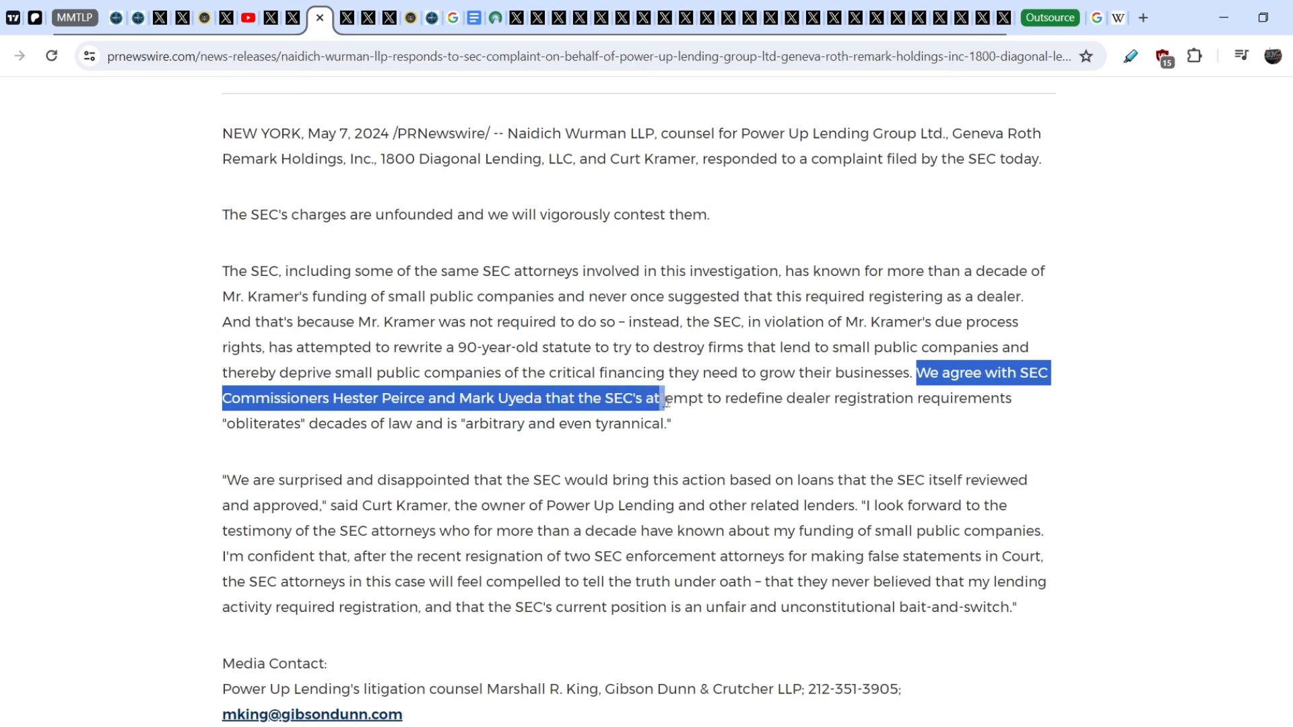
# Step: Highlight the agreement with the SEC Commissioners and Kramer's 'surprised and disappointed' quote, then return to Mark Basile's post
pyautogui.moveTo(770, 412); pyautogui.dragTo(812, 418)
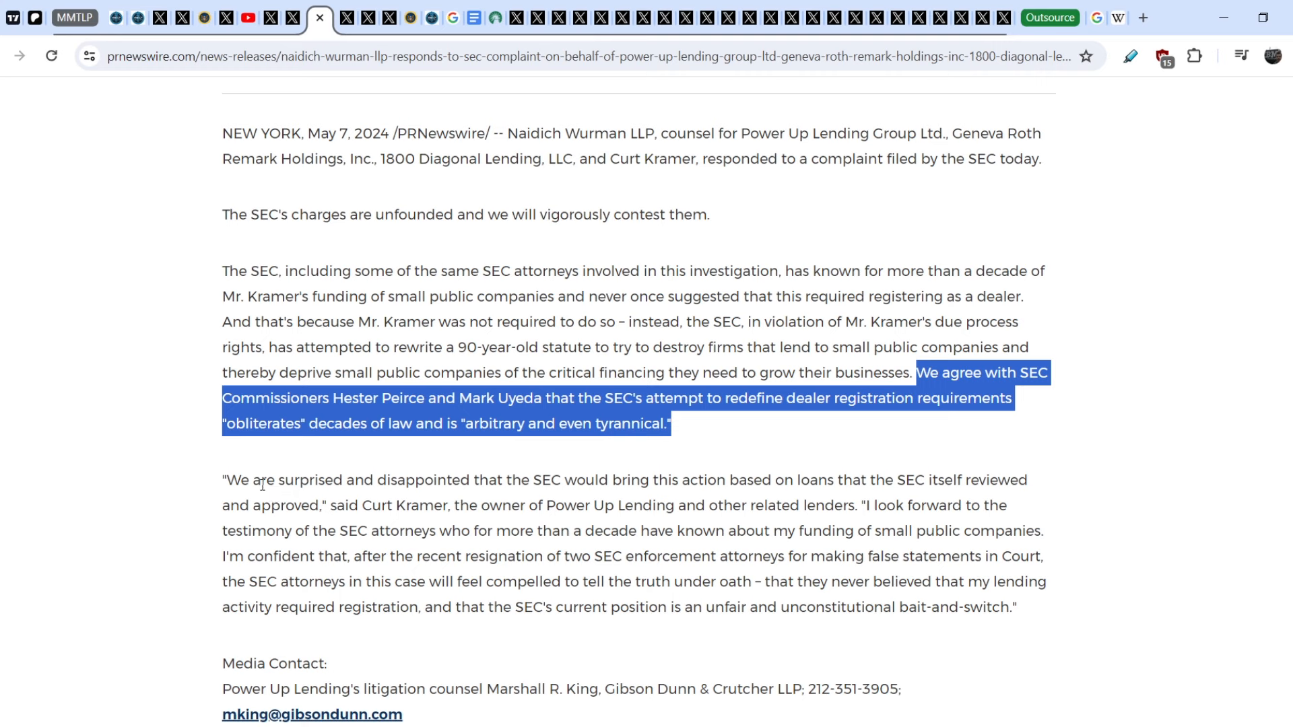
pyautogui.moveTo(254, 482)
pyautogui.mouseDown()
pyautogui.moveTo(597, 505)
pyautogui.moveTo(779, 501)
pyautogui.moveTo(855, 480)
pyautogui.mouseUp()
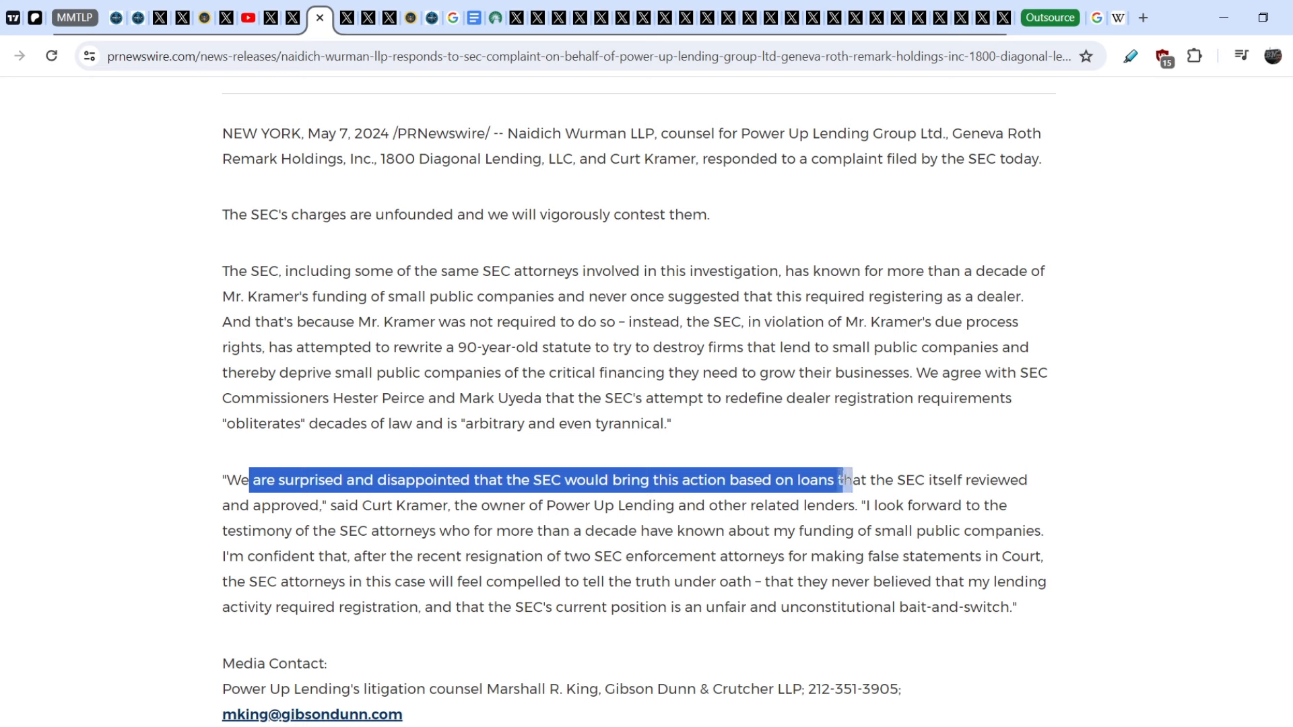
pyautogui.moveTo(854, 479)
pyautogui.mouseDown()
pyautogui.moveTo(299, 503)
pyautogui.moveTo(753, 518)
pyautogui.moveTo(857, 508)
pyautogui.mouseUp()
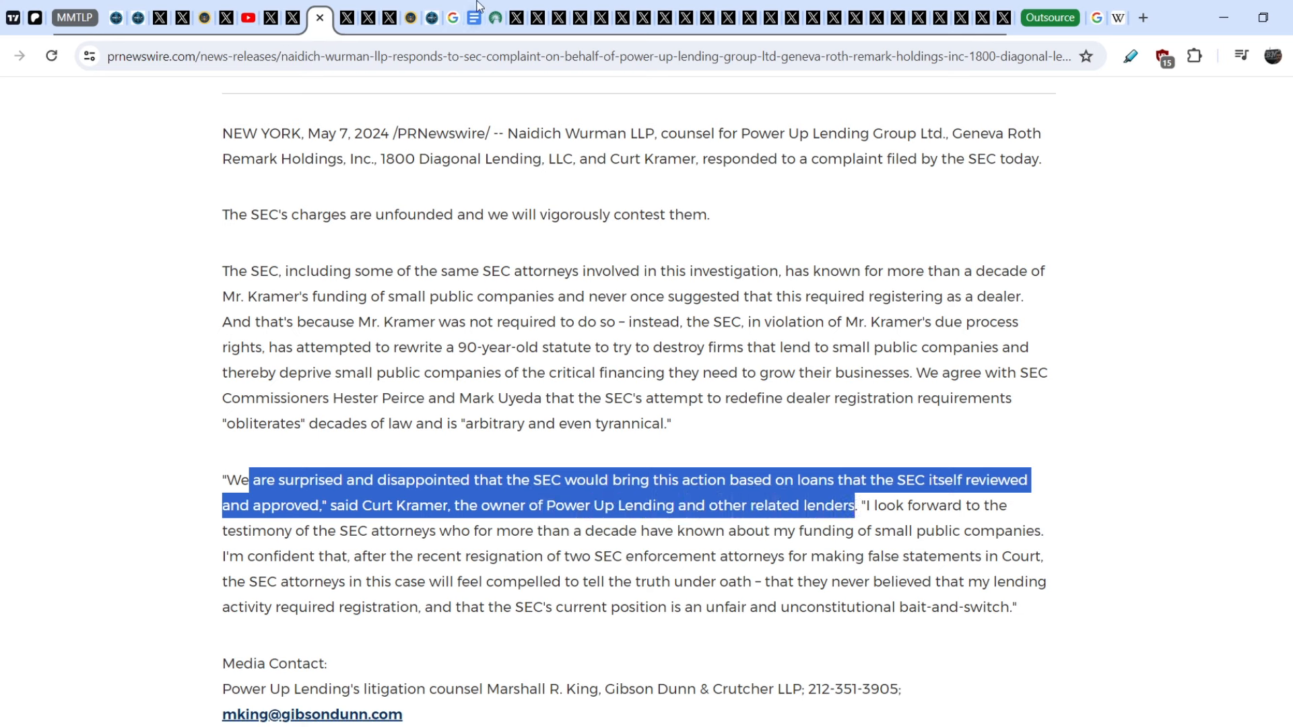
pyautogui.click(293, 17)
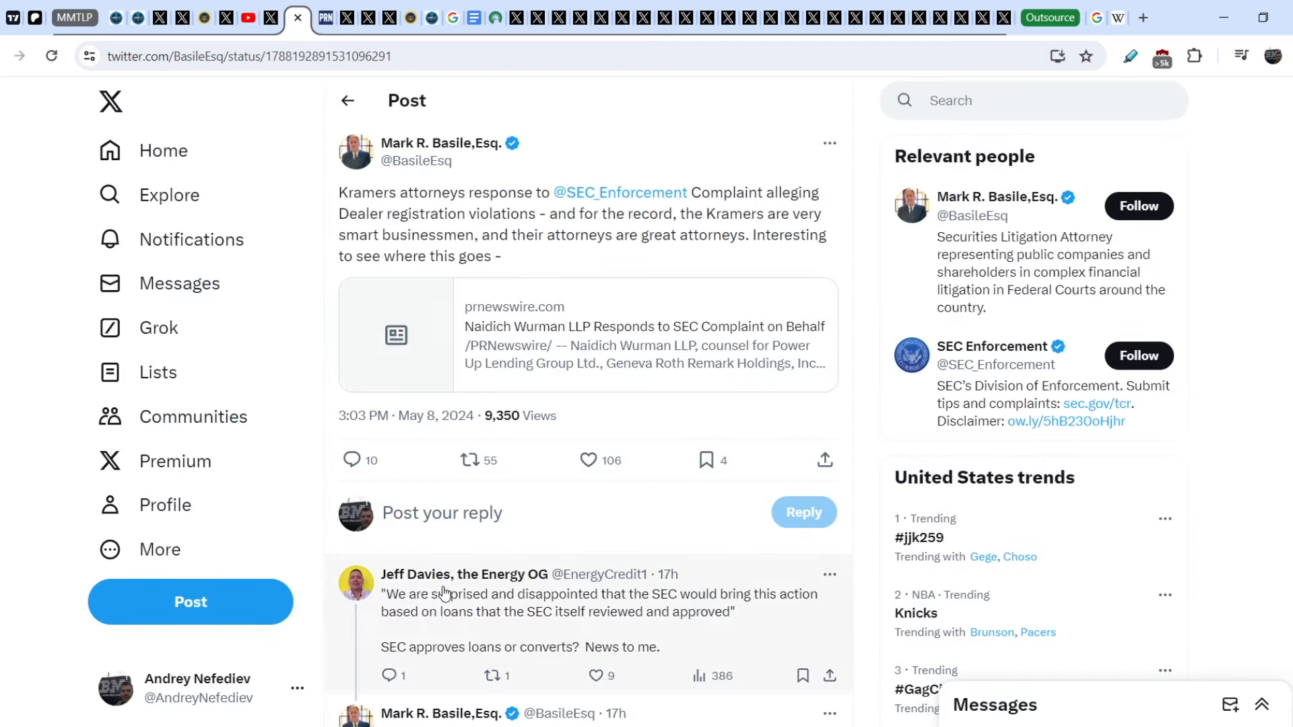
pyautogui.scroll(-1, 483, 568)
pyautogui.scroll(-1, 483, 570)
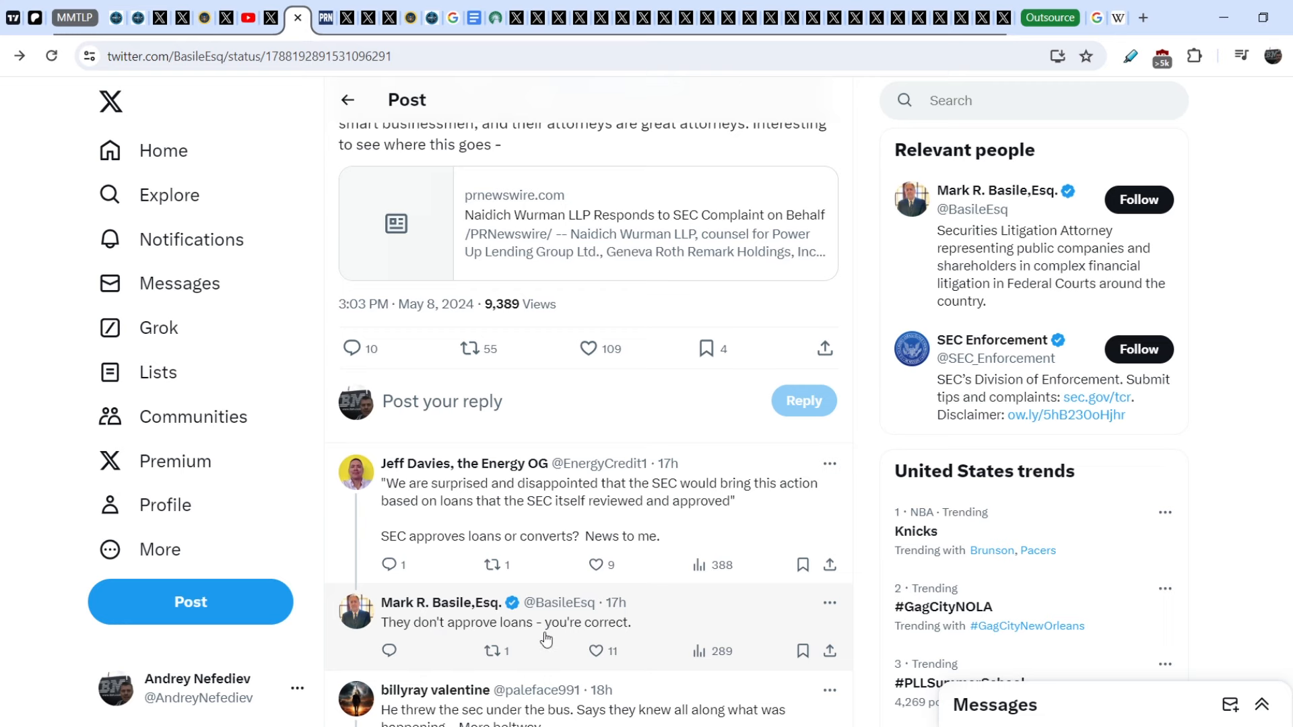
# Step: Return to the prnewswire press release about the SEC complaint
pyautogui.click(319, 18)
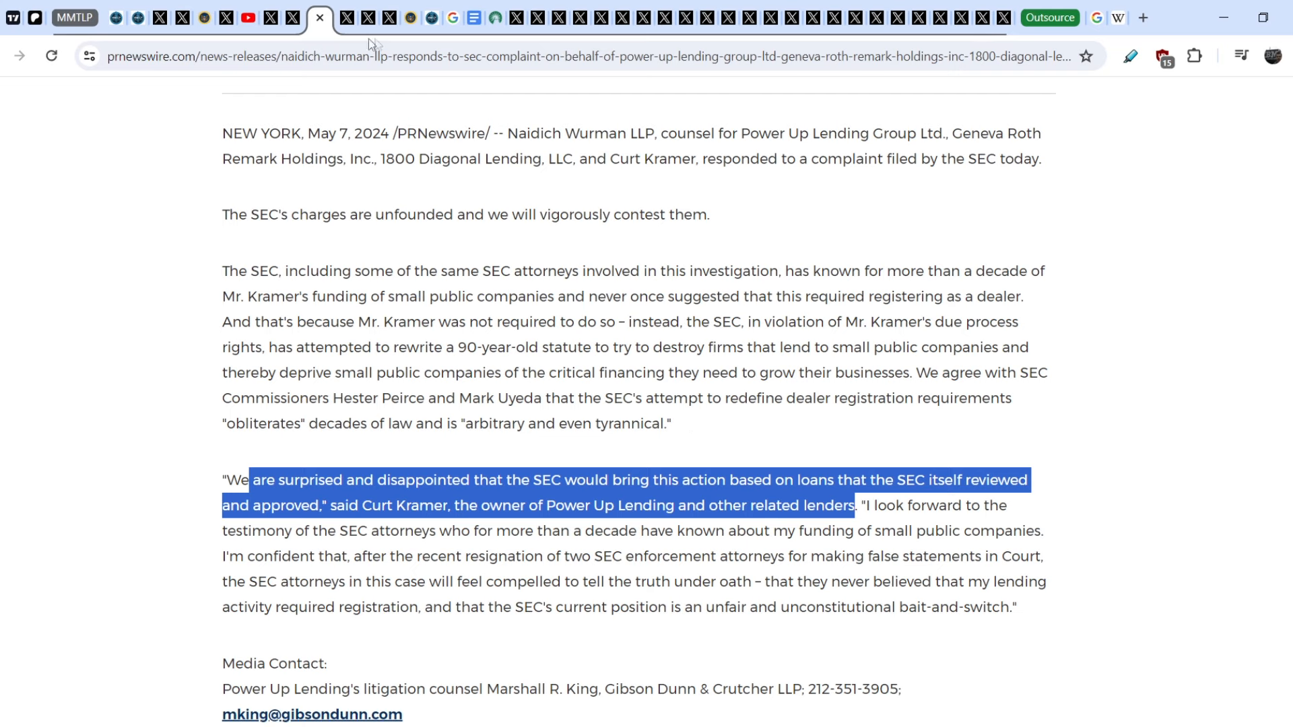
# Step: Highlight Basile's reply from the Eastern District of New York case through clients preparing amicus appearances
pyautogui.click(346, 17)
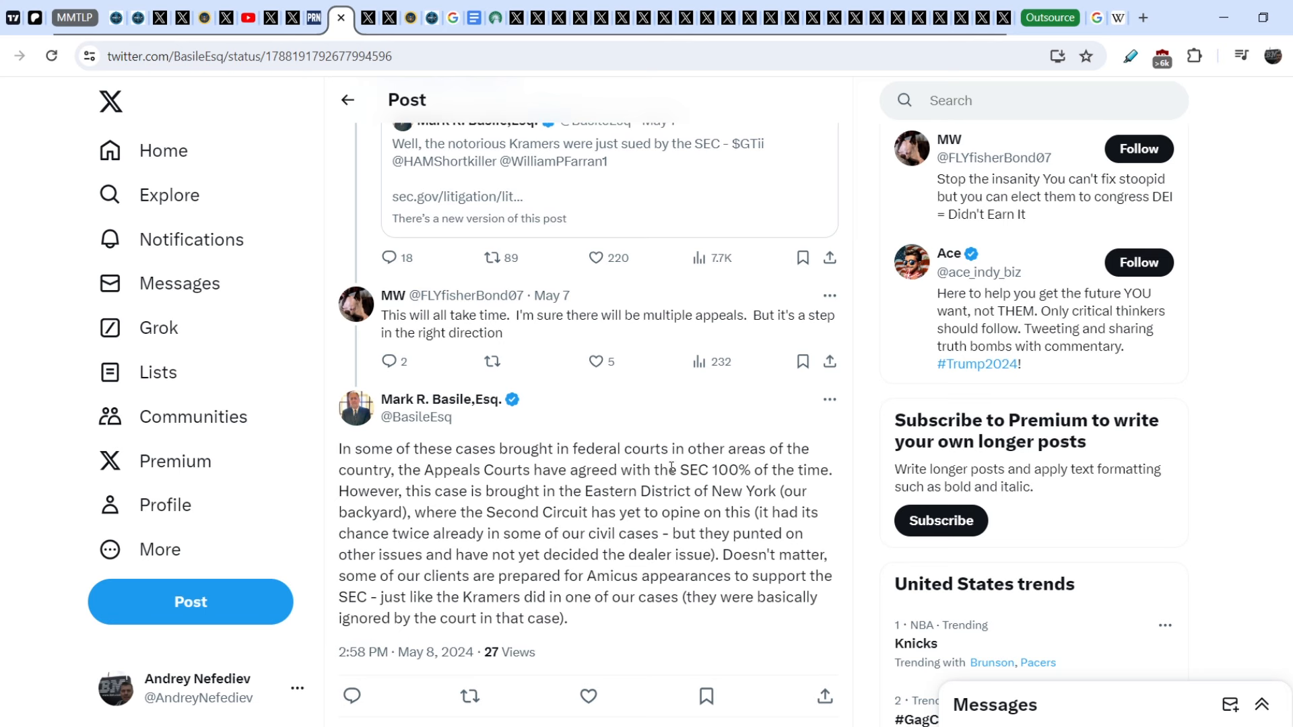
pyautogui.moveTo(382, 492); pyautogui.dragTo(626, 491)
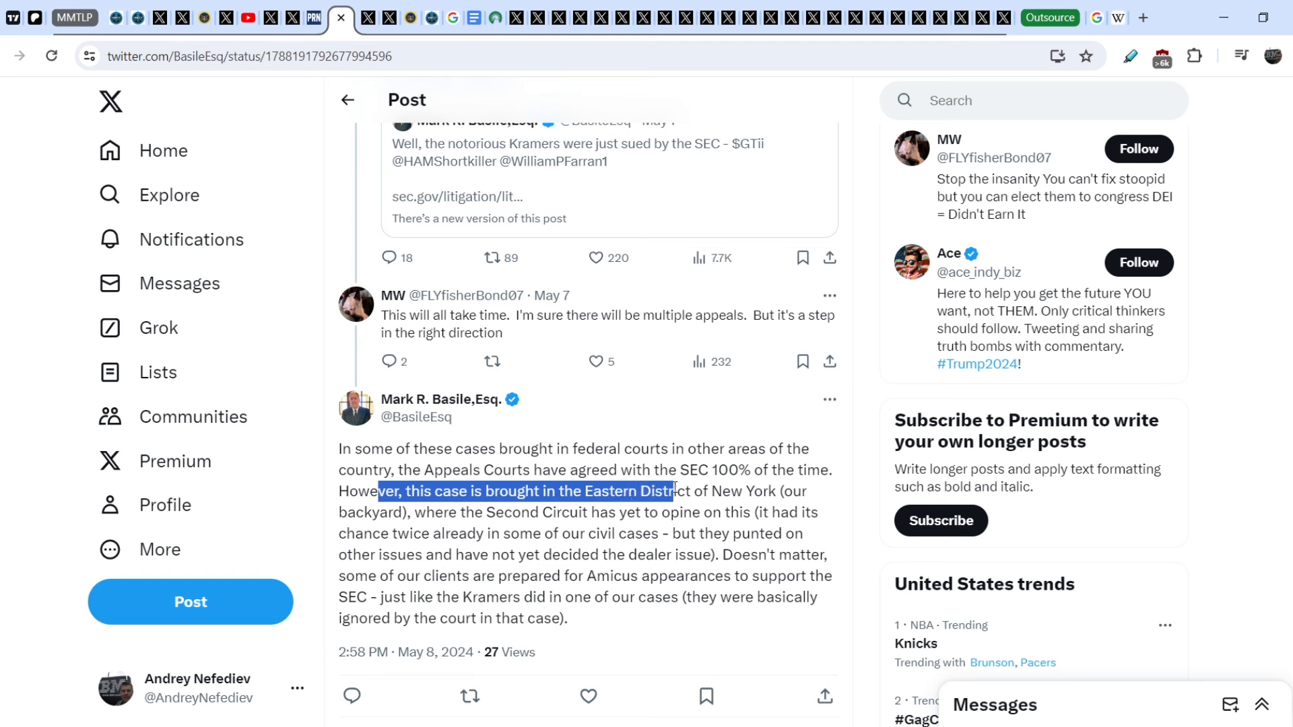
pyautogui.moveTo(677, 489)
pyautogui.mouseDown()
pyautogui.moveTo(736, 487)
pyautogui.moveTo(716, 513)
pyautogui.moveTo(647, 495)
pyautogui.moveTo(745, 515)
pyautogui.moveTo(606, 555)
pyautogui.moveTo(629, 536)
pyautogui.moveTo(664, 536)
pyautogui.moveTo(671, 555)
pyautogui.mouseUp()
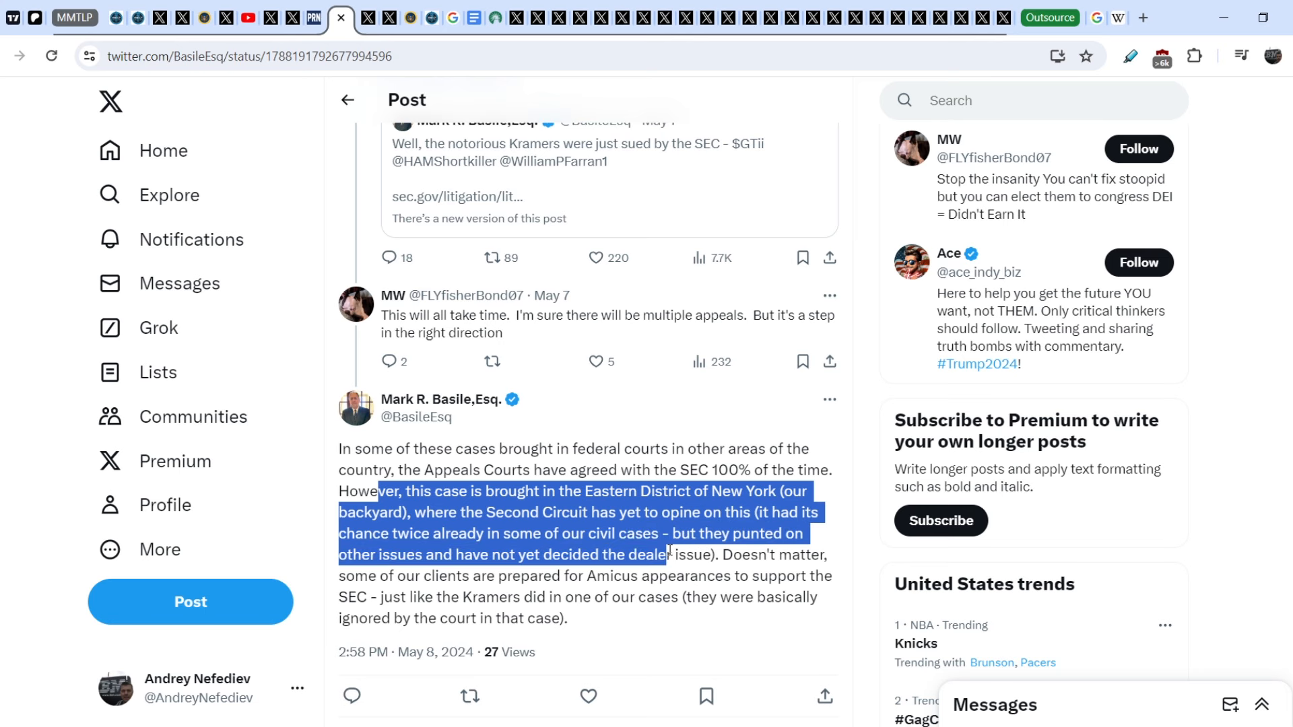
pyautogui.moveTo(670, 555)
pyautogui.mouseDown()
pyautogui.moveTo(723, 555)
pyautogui.moveTo(667, 596)
pyautogui.moveTo(586, 576)
pyautogui.moveTo(624, 574)
pyautogui.mouseUp()
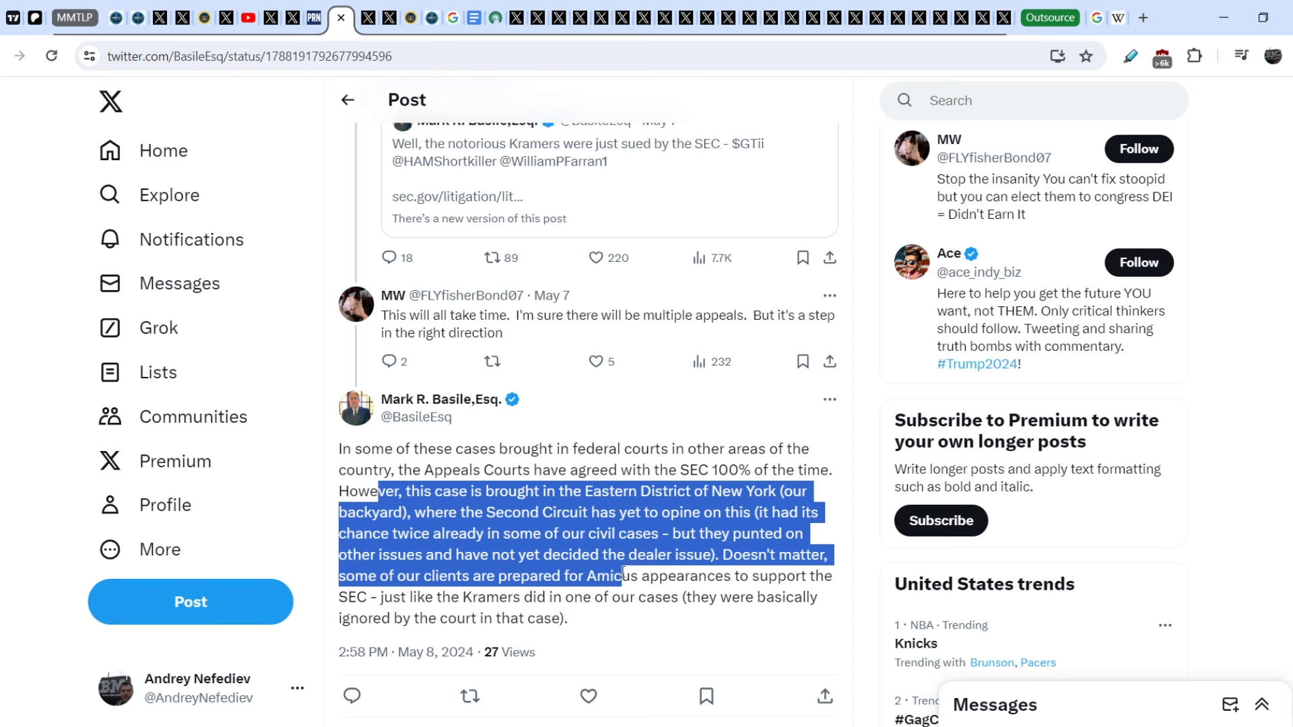
pyautogui.moveTo(624, 574)
pyautogui.mouseDown()
pyautogui.moveTo(629, 602)
pyautogui.moveTo(598, 613)
pyautogui.moveTo(688, 603)
pyautogui.moveTo(686, 625)
pyautogui.mouseUp()
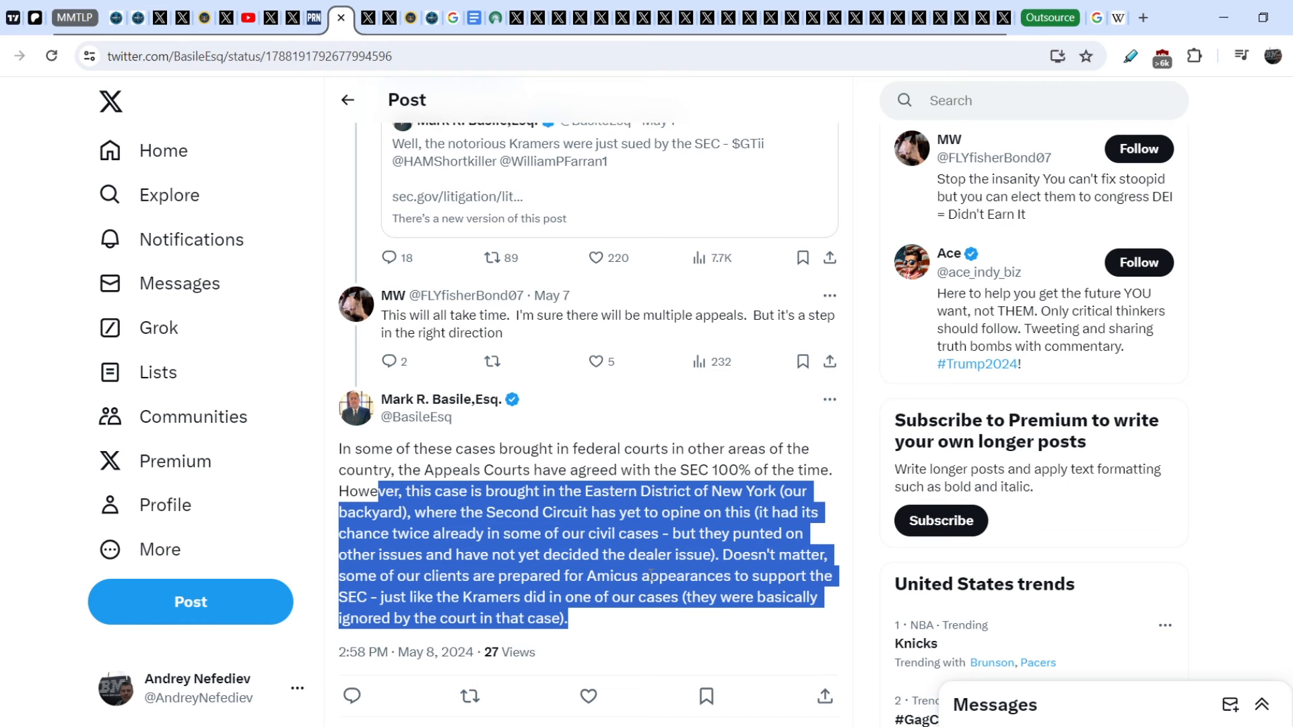
# Step: From the 'amicus appearance' results, reach Wikipedia's Amicus curiae article and highlight 'expertise, or insight… in the case.'
pyautogui.click(1096, 25)
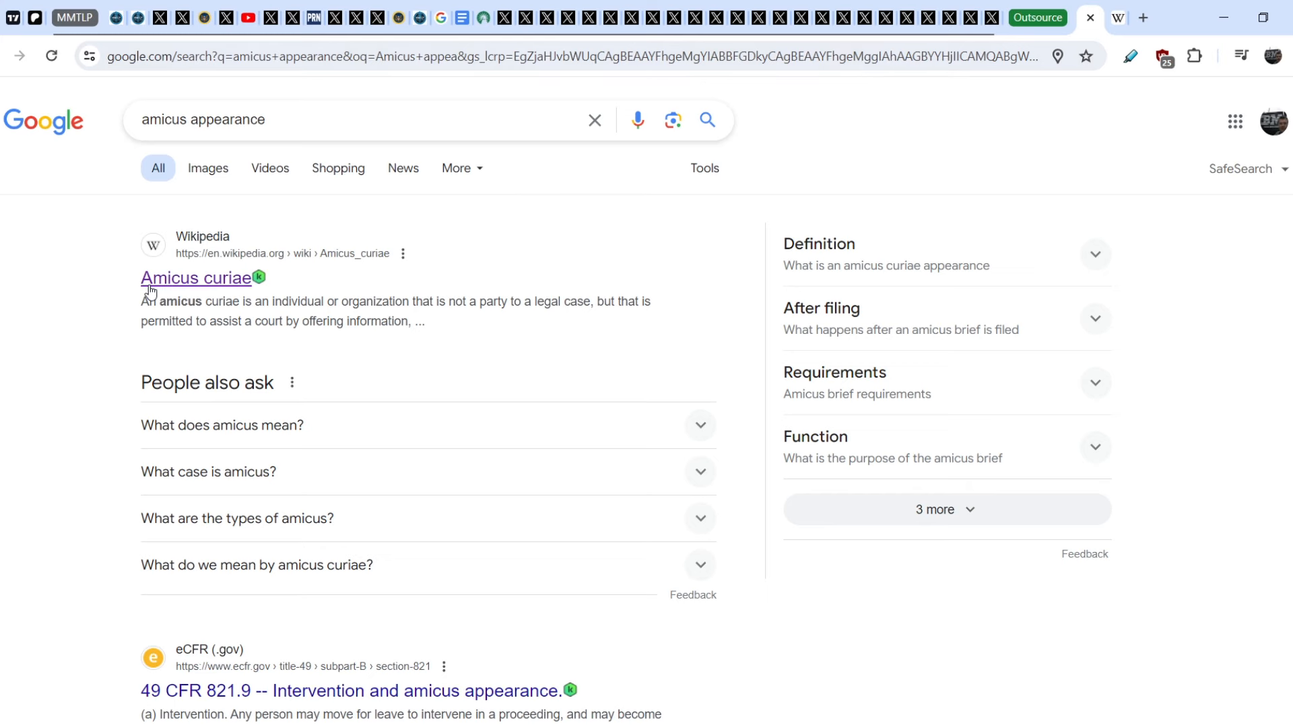
pyautogui.click(1117, 17)
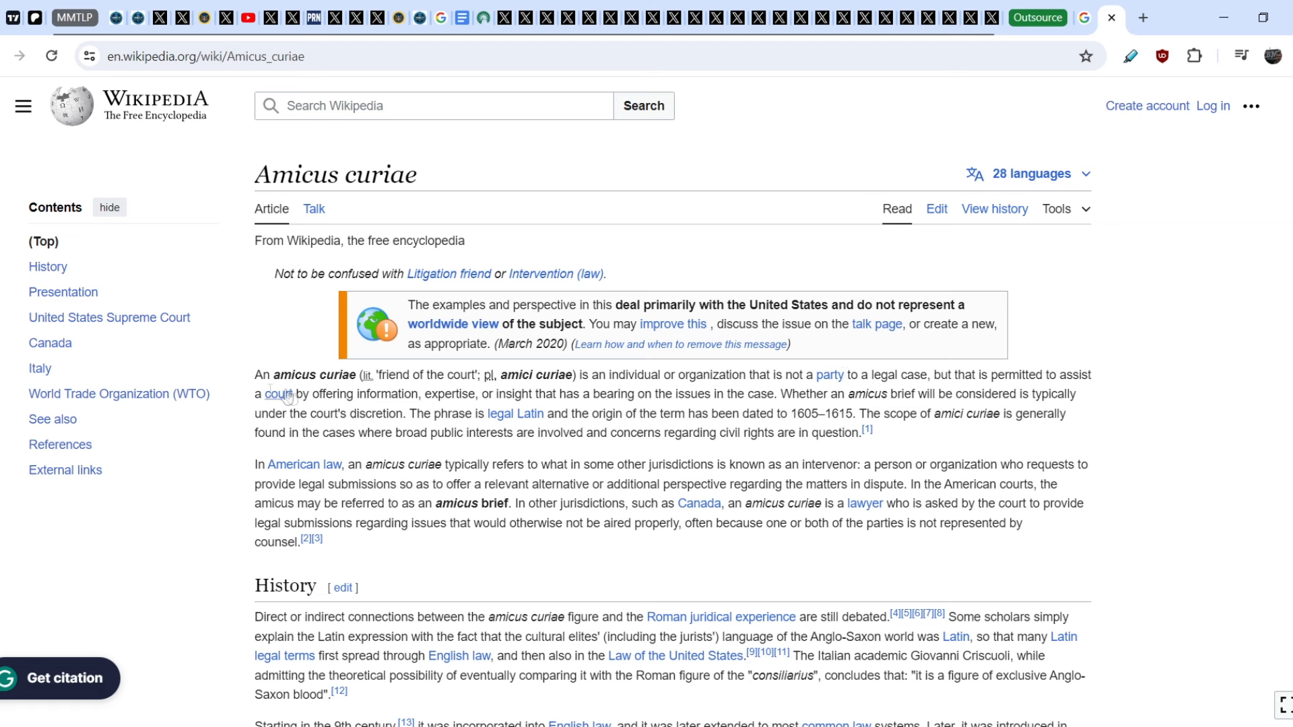
pyautogui.moveTo(405, 396); pyautogui.dragTo(714, 396)
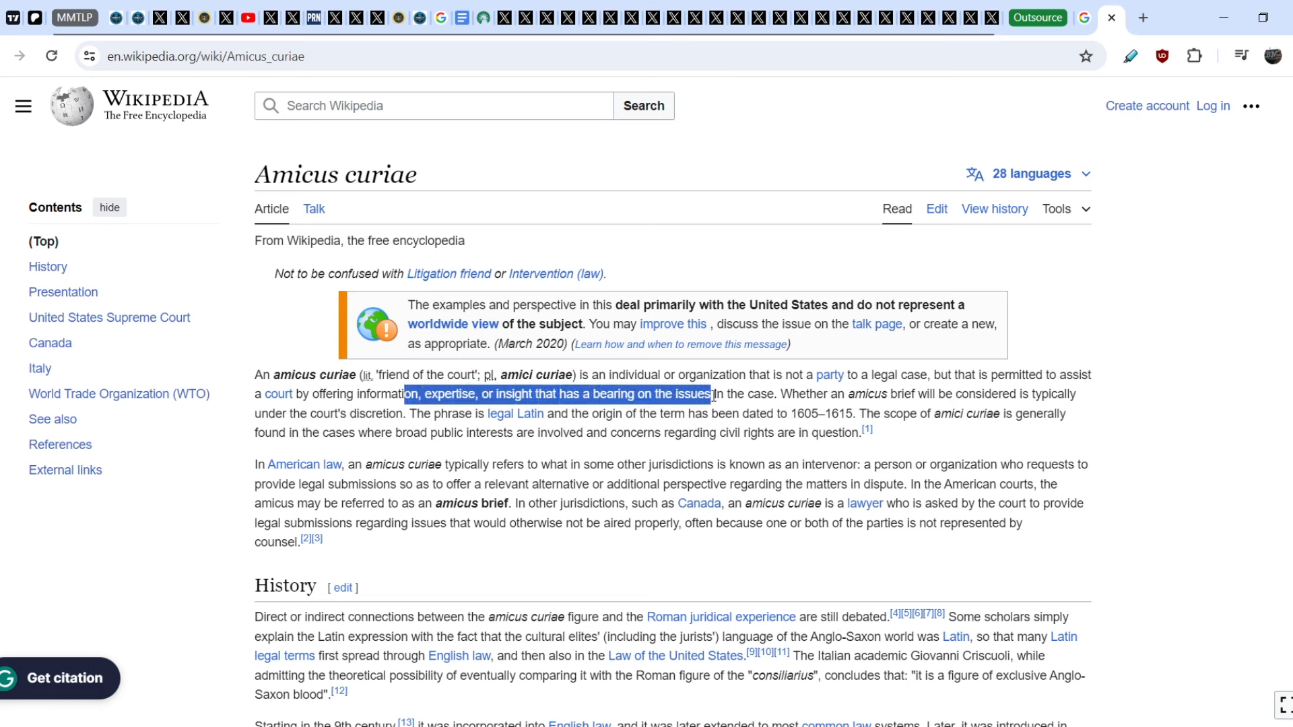
pyautogui.moveTo(715, 396)
pyautogui.mouseDown()
pyautogui.moveTo(821, 397)
pyautogui.moveTo(808, 396)
pyautogui.mouseUp()
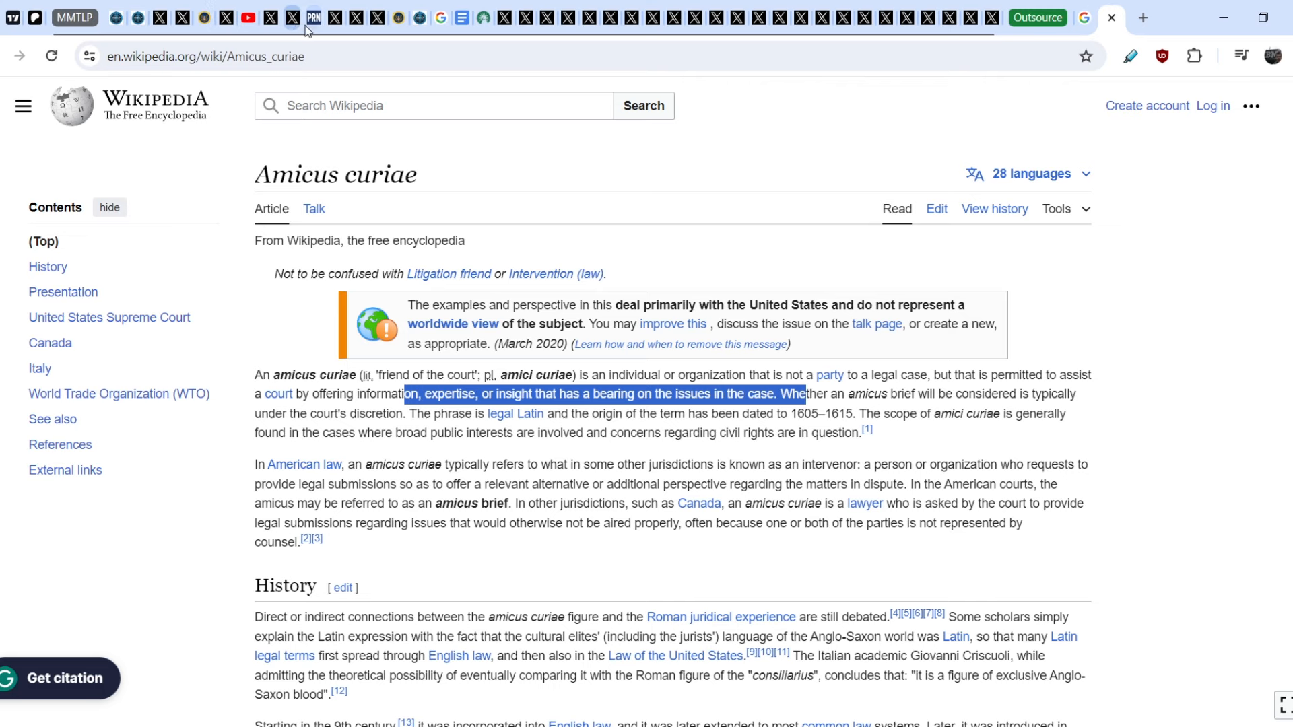
# Step: Highlight '325 microcap stock' in the SEC litigation release, then go back to Basile's post
pyautogui.click(207, 17)
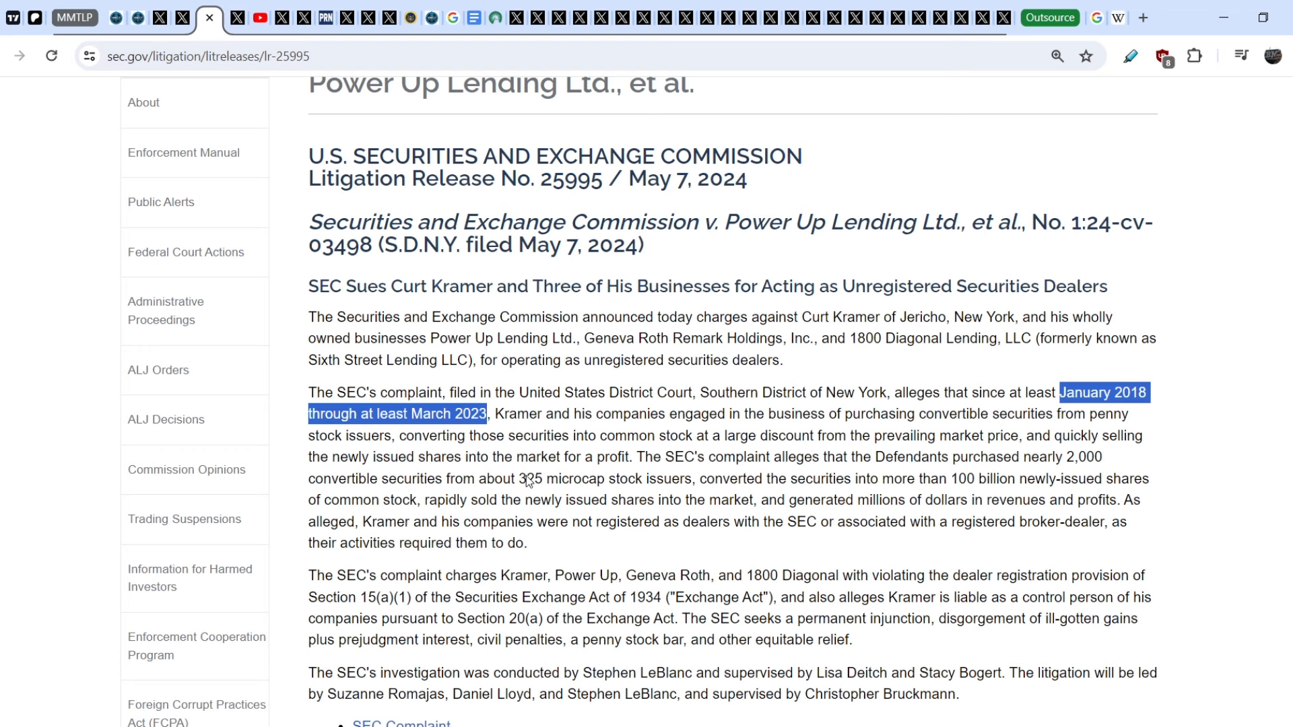
pyautogui.moveTo(520, 480); pyautogui.dragTo(621, 488)
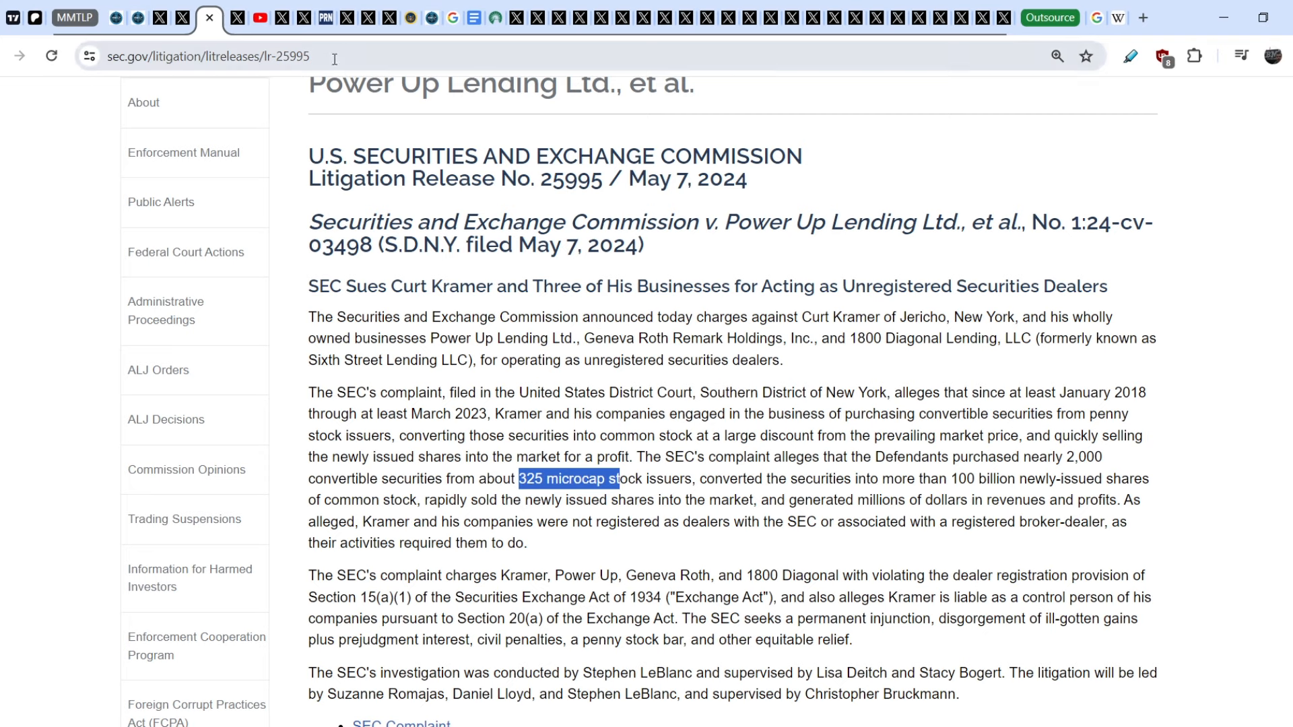
pyautogui.click(348, 17)
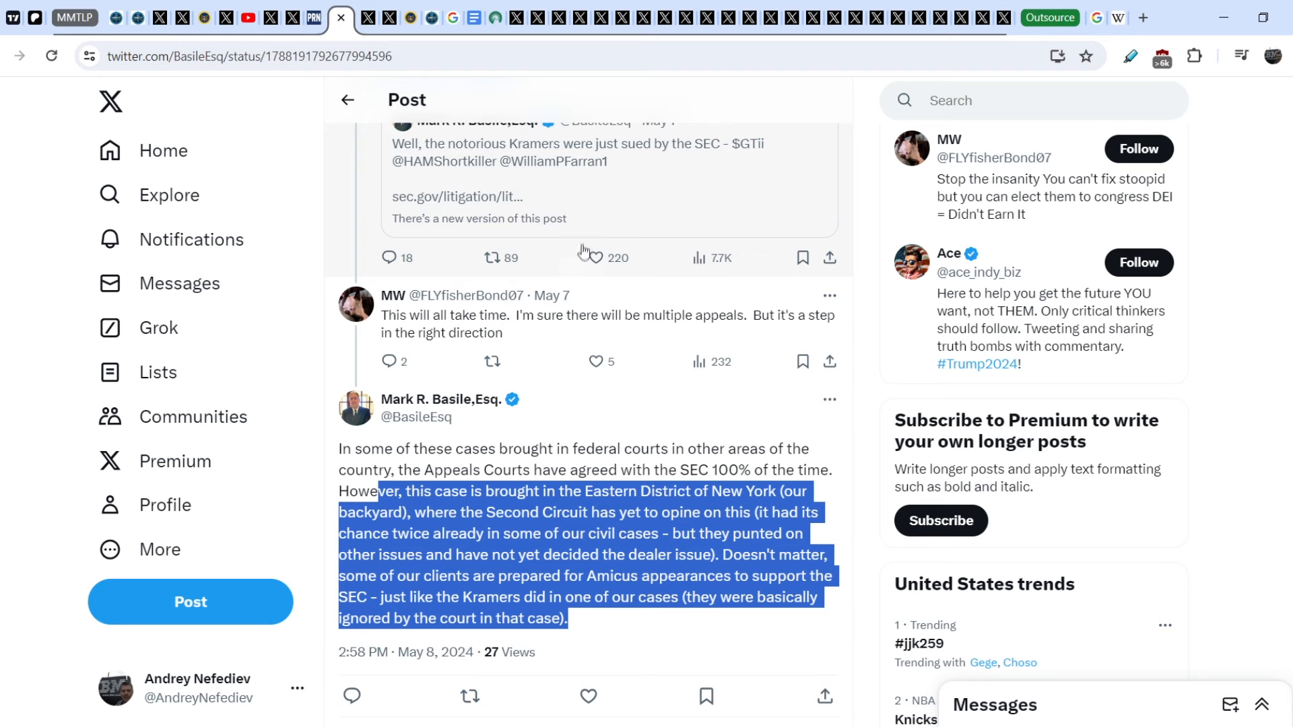
pyautogui.click(228, 18)
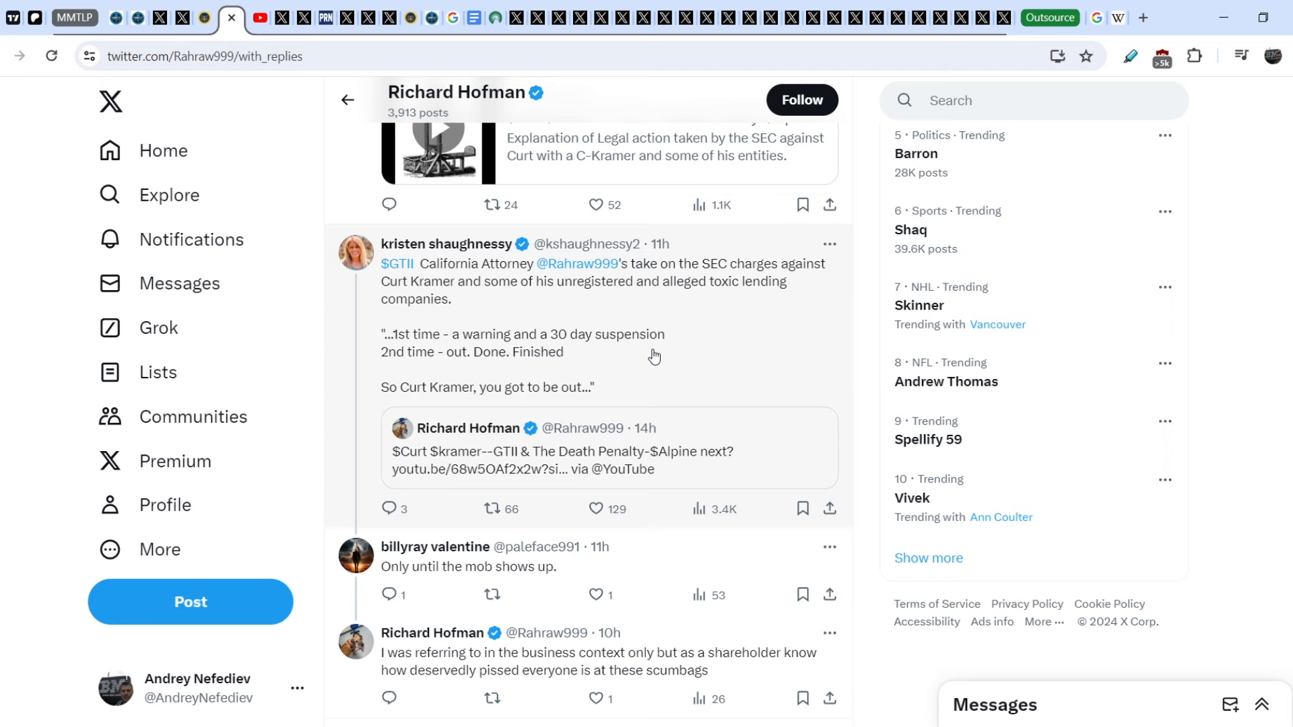
# Step: Switch to the next X profile tab on the way to the Flickr family photo
pyautogui.click(368, 18)
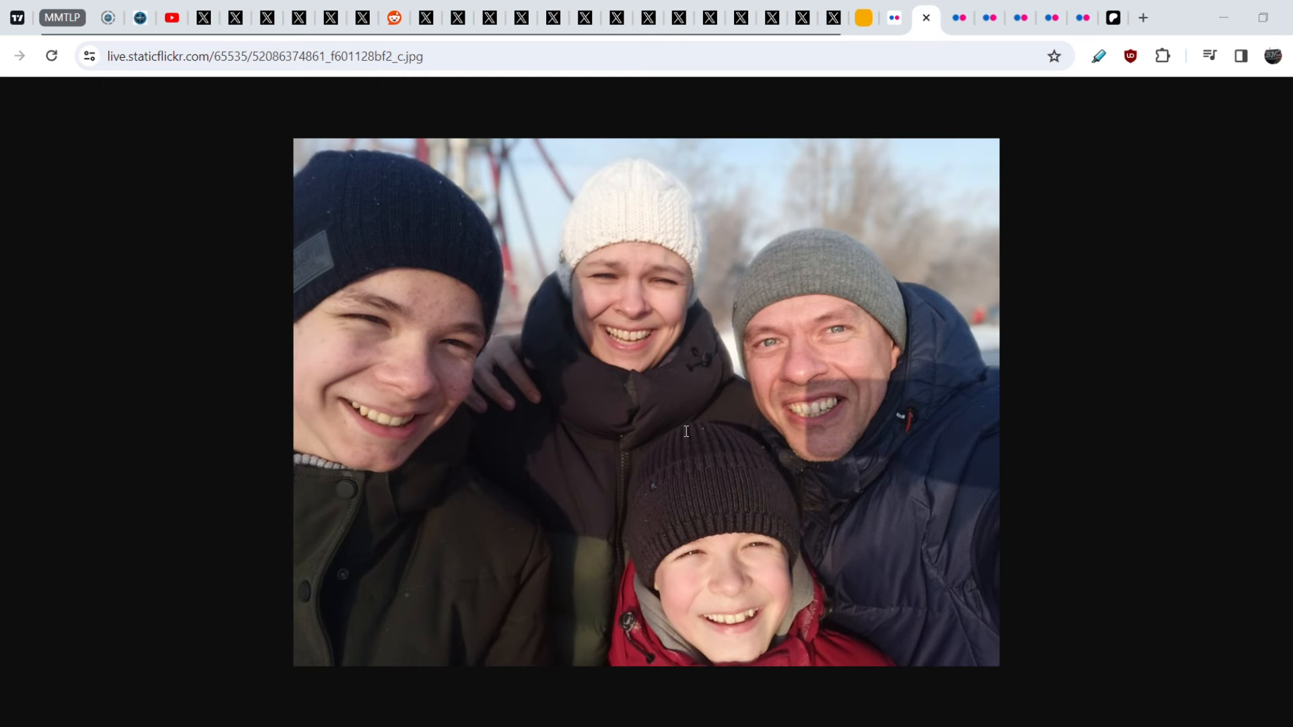
# Step: Cycle through the Flickr photos — poodle in snow, cabin and airplane selfies, street dog, summer selfie — ending on the Patreon page
pyautogui.hotkey('ctrl', 'Tab')
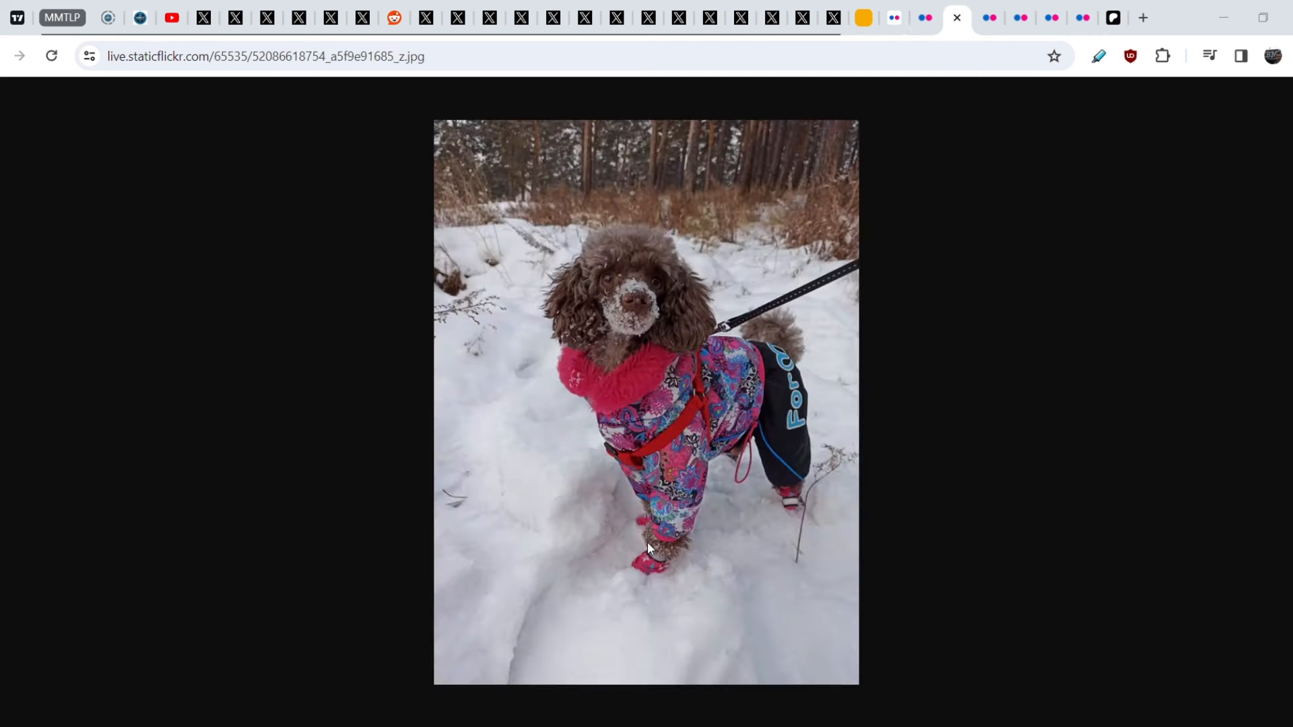
pyautogui.hotkey('ctrl', 'Tab')
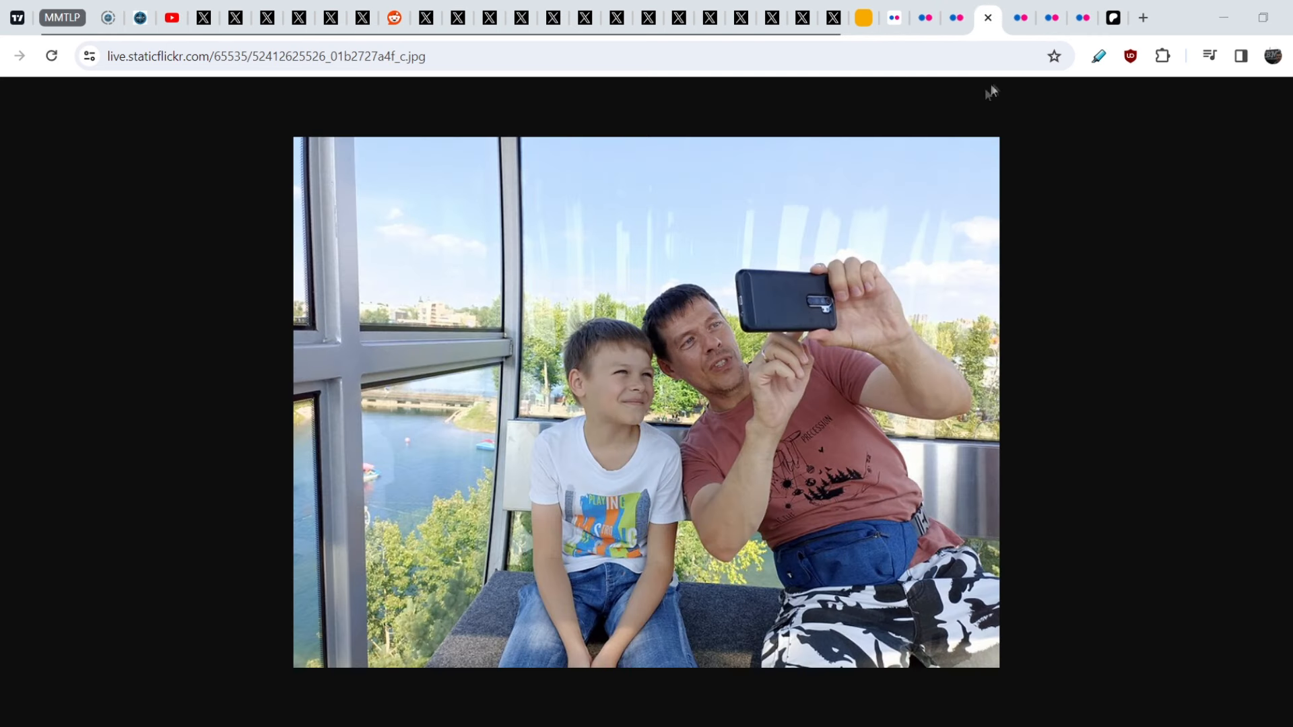
pyautogui.hotkey('ctrl', 'Tab')
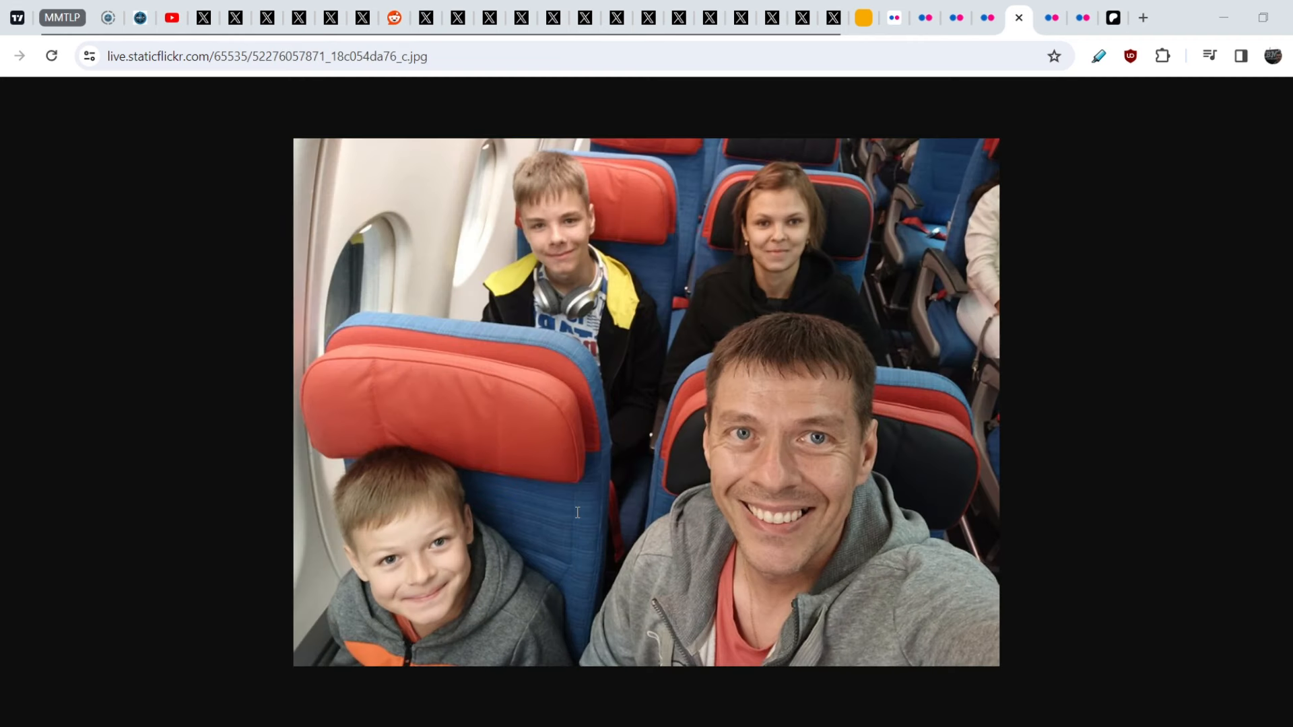
pyautogui.click(1051, 17)
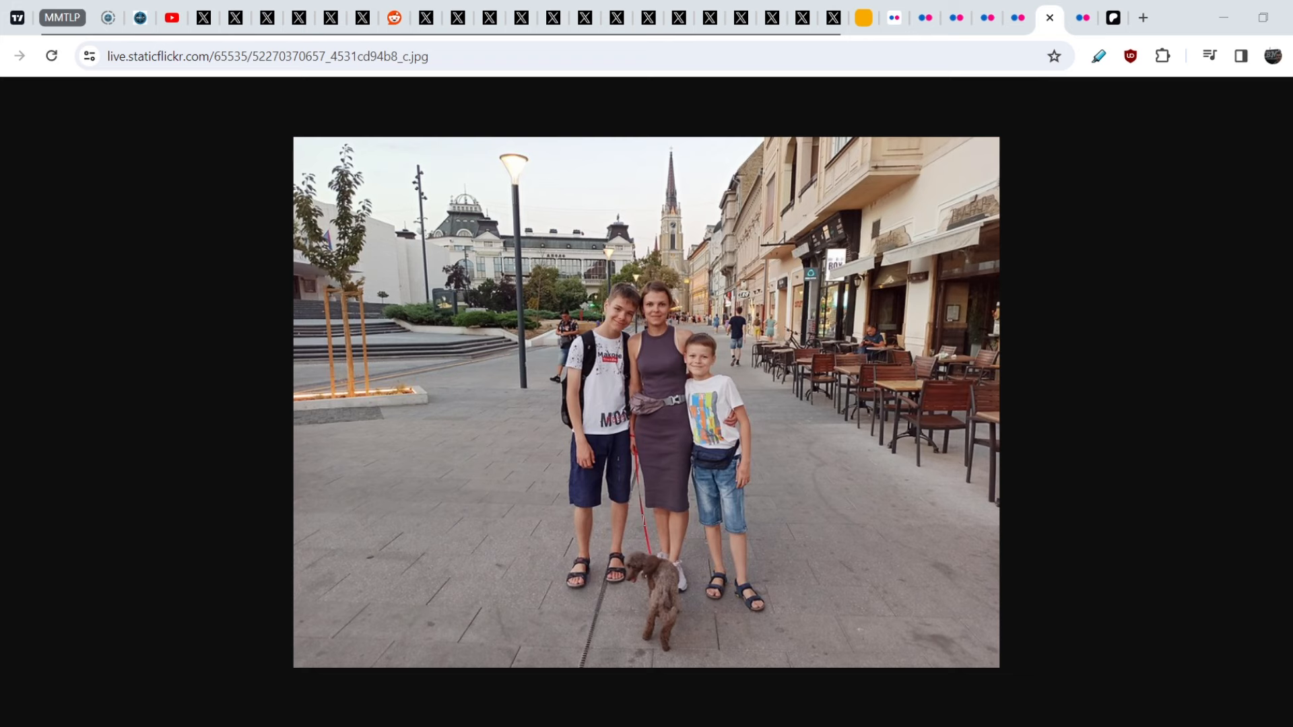
pyautogui.hotkey('ctrl', 'Tab')
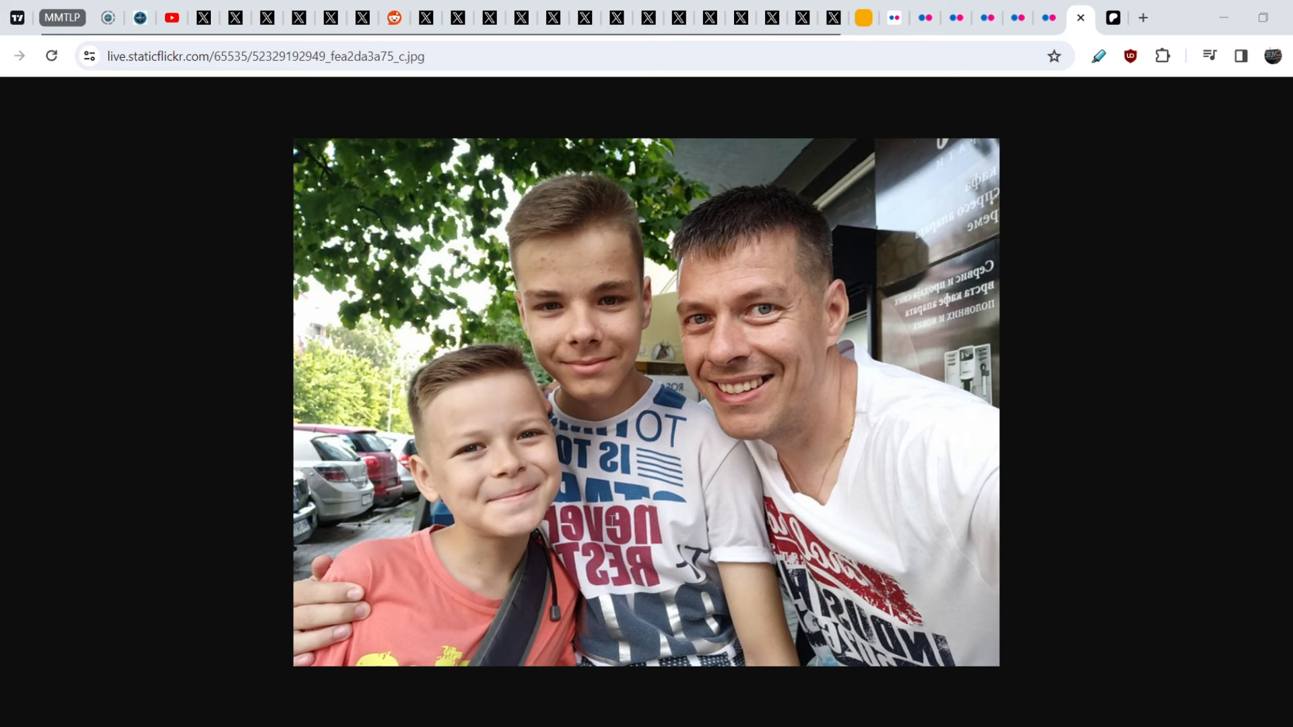
pyautogui.hotkey('ctrl', 'Tab')
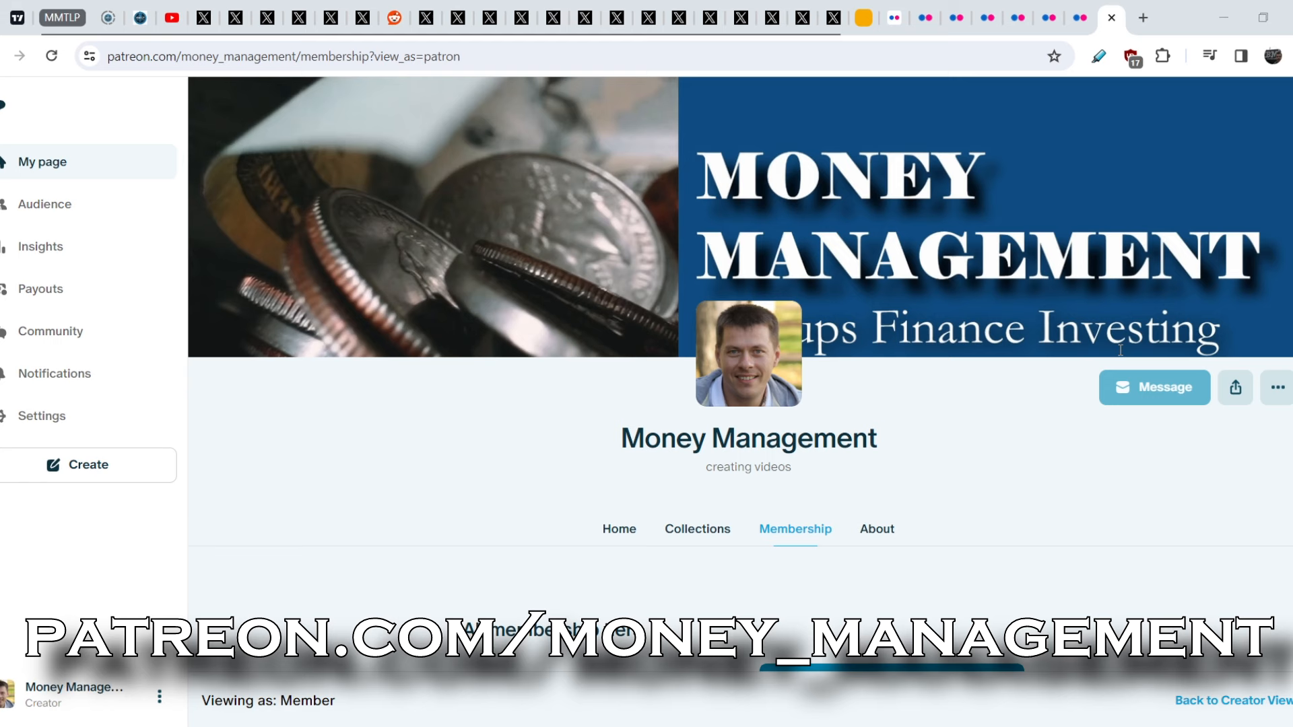
pyautogui.scroll(-4, 1122, 355)
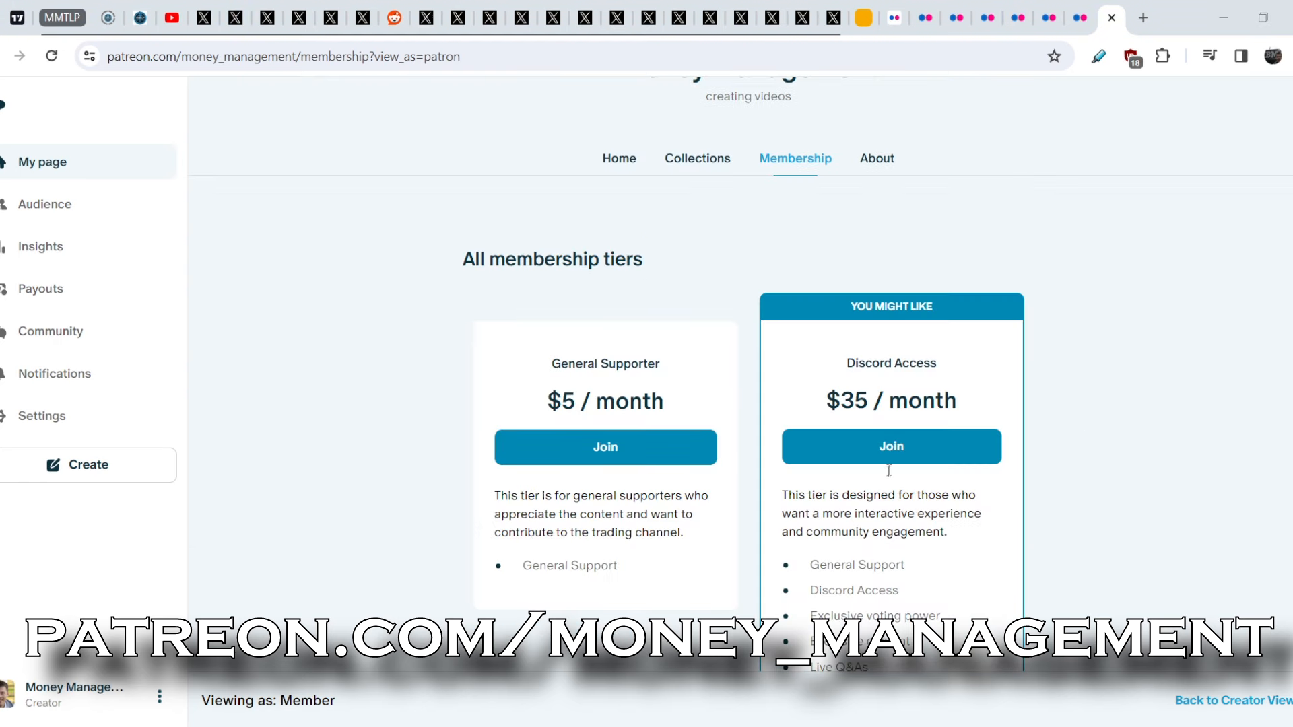